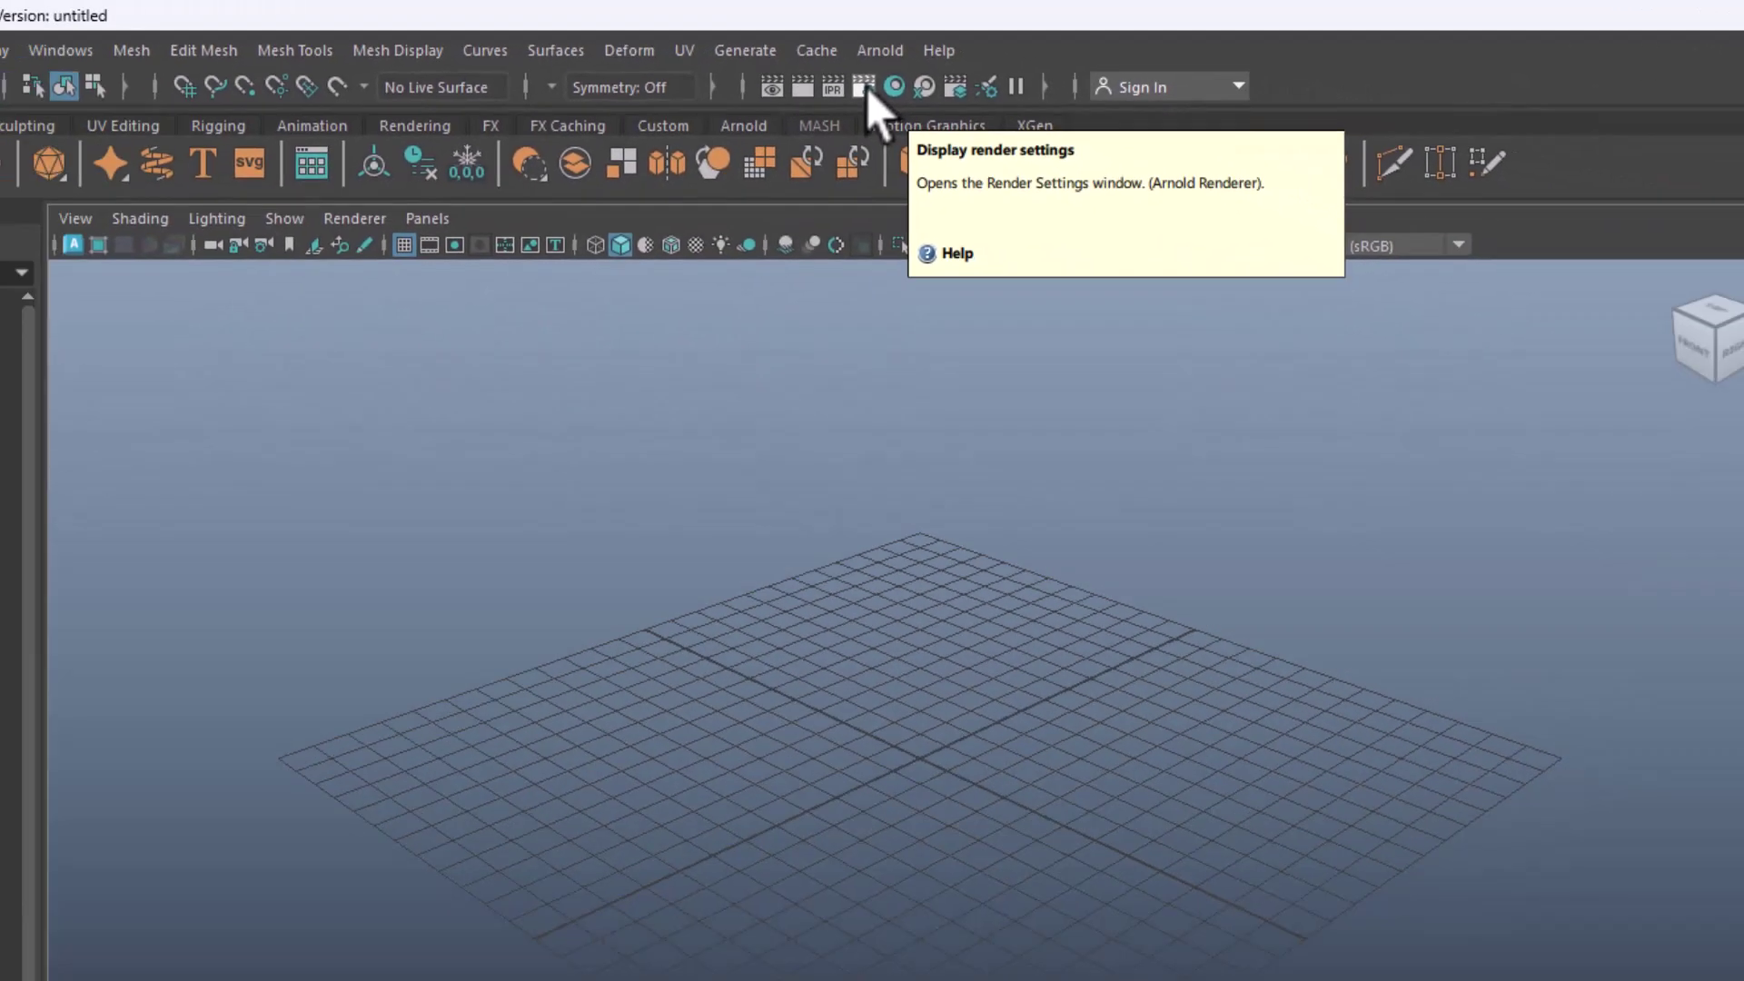
Step: Open the Arnold Render Settings window from the status line, showing the Common tab with exr output
click(887, 123)
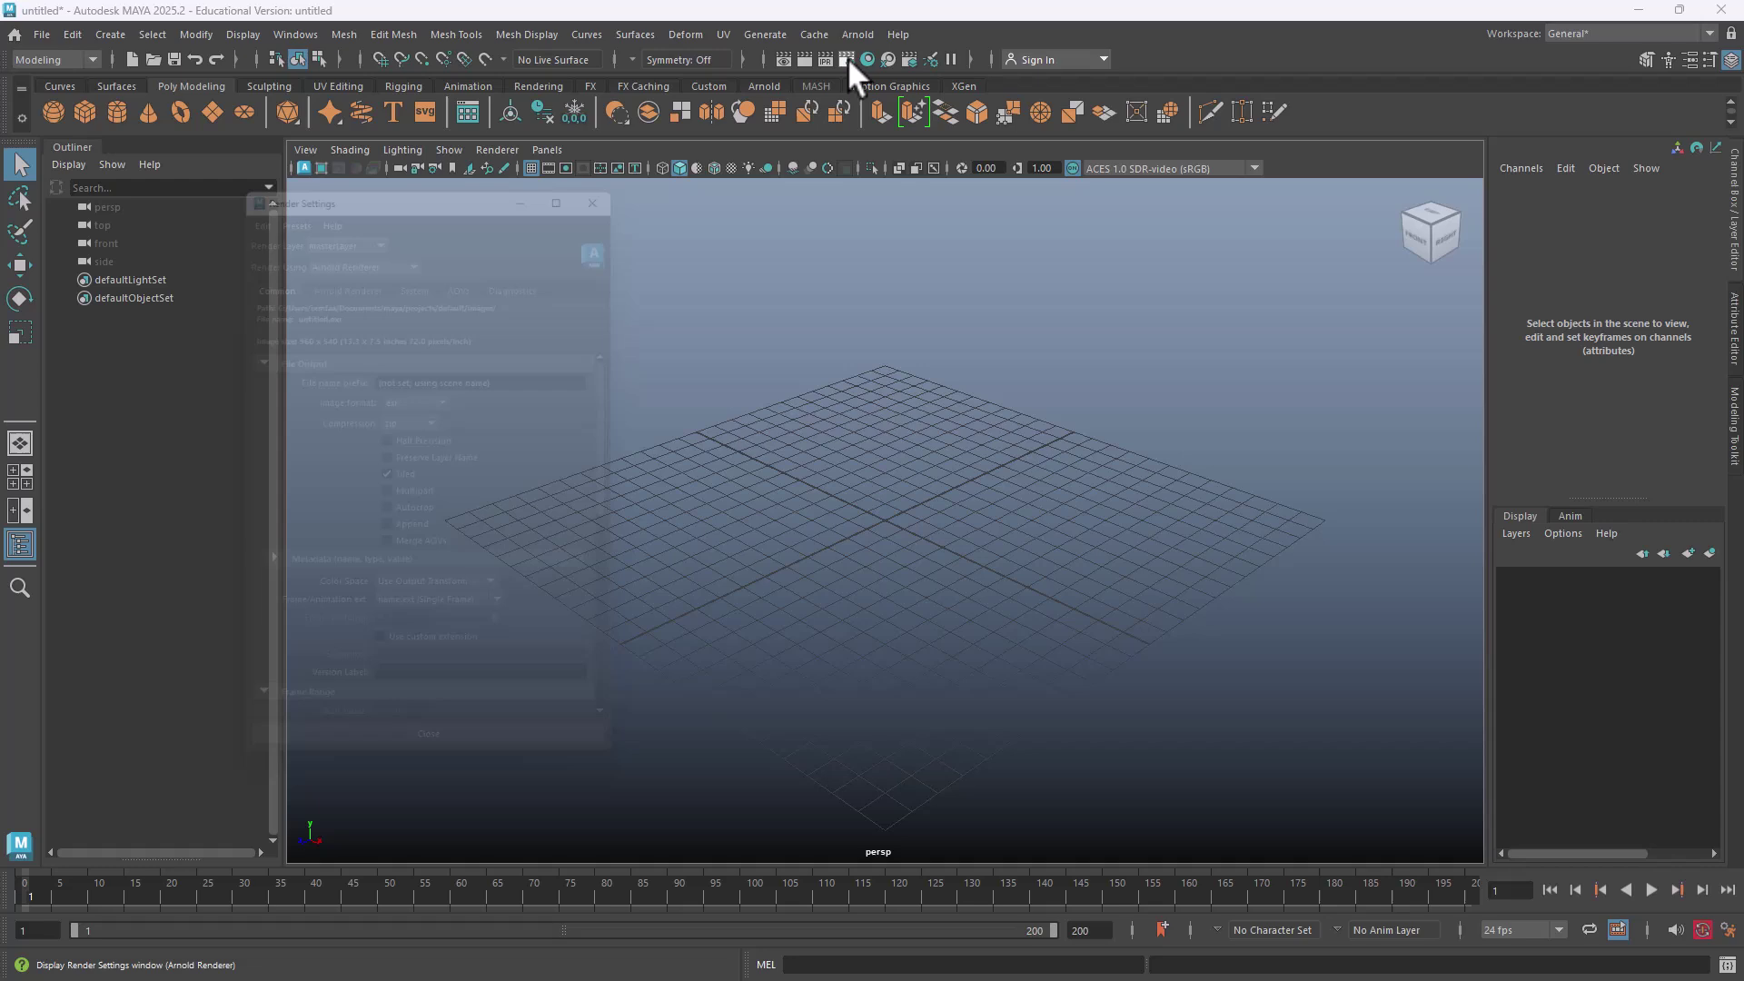
Step: Set the file name prefix to 'Title Sequence', keep the exr image format, then view the AOVs tab
drag(460, 166, 809, 209)
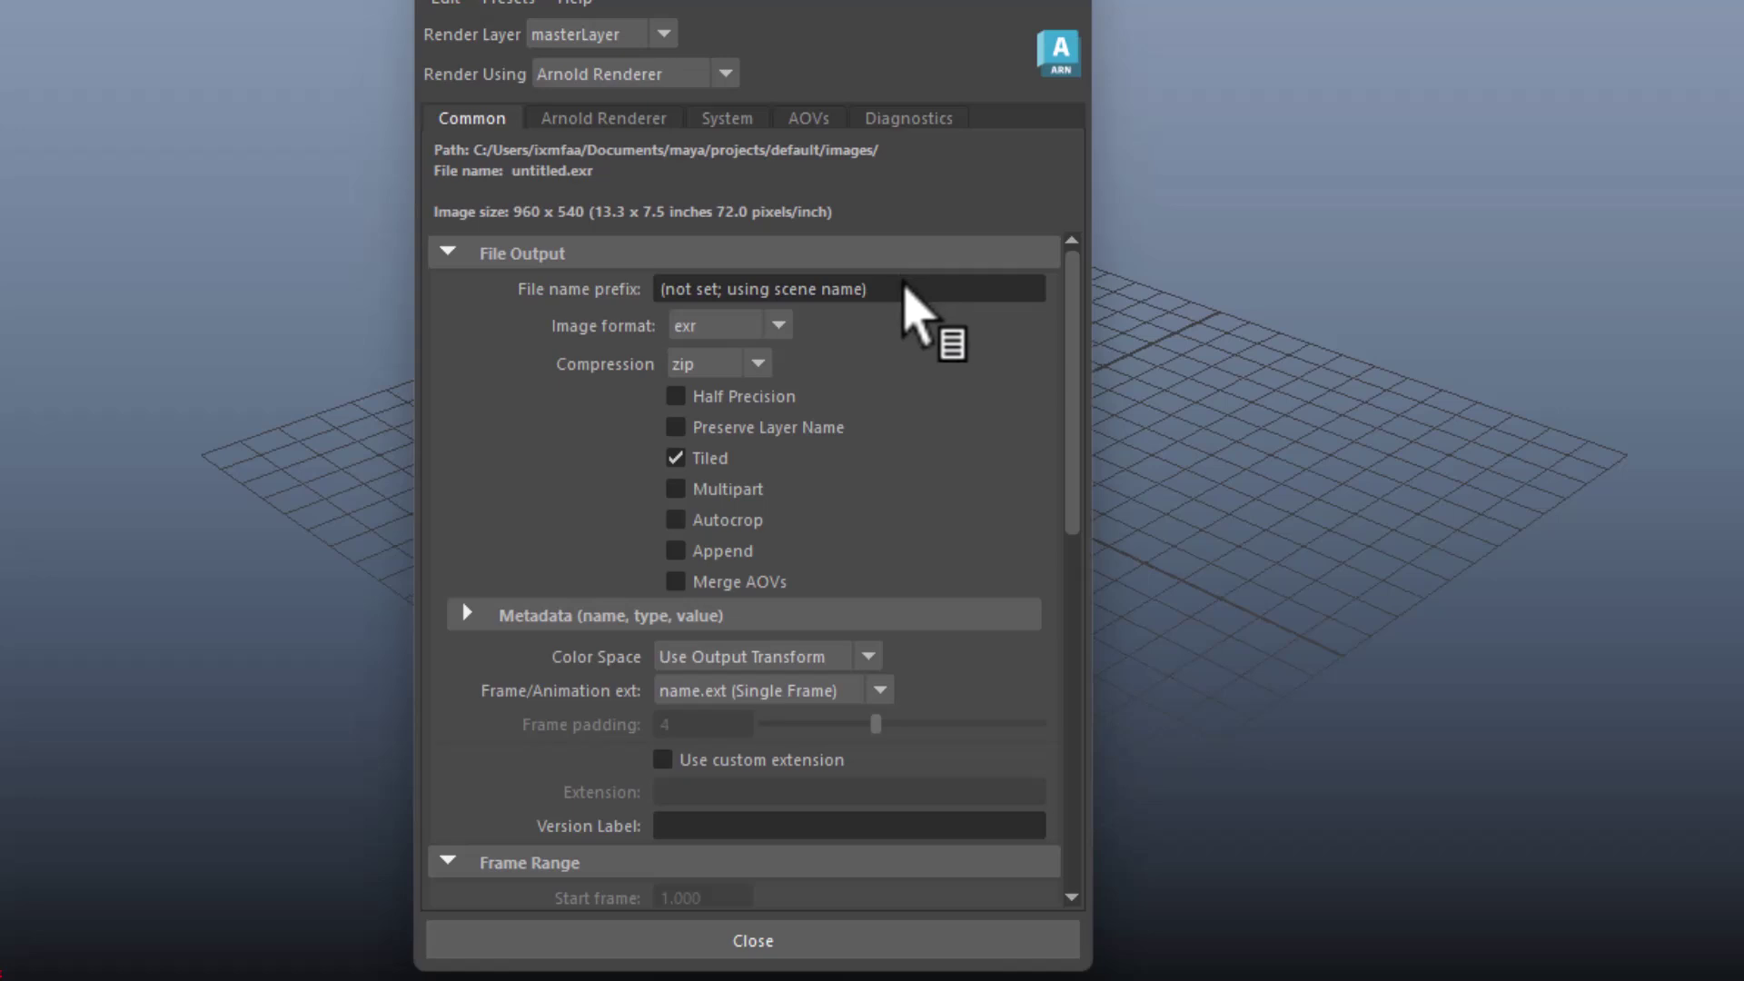
drag(890, 289, 545, 303)
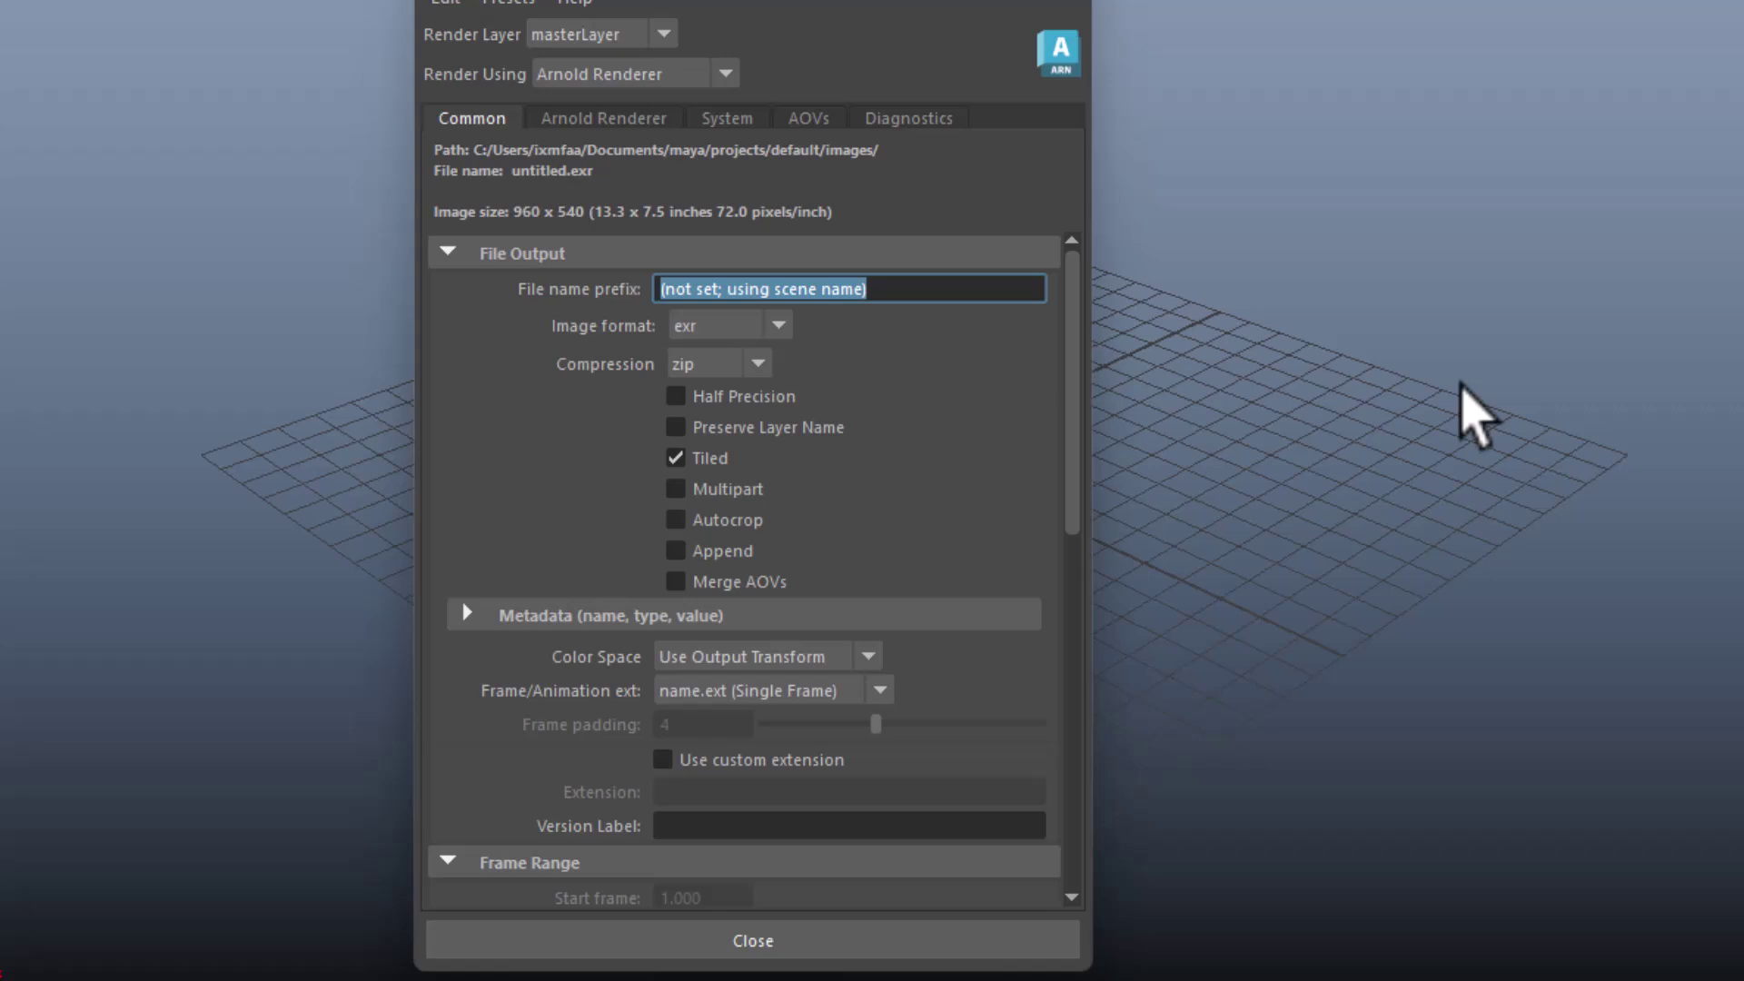
text(Title Sequence)
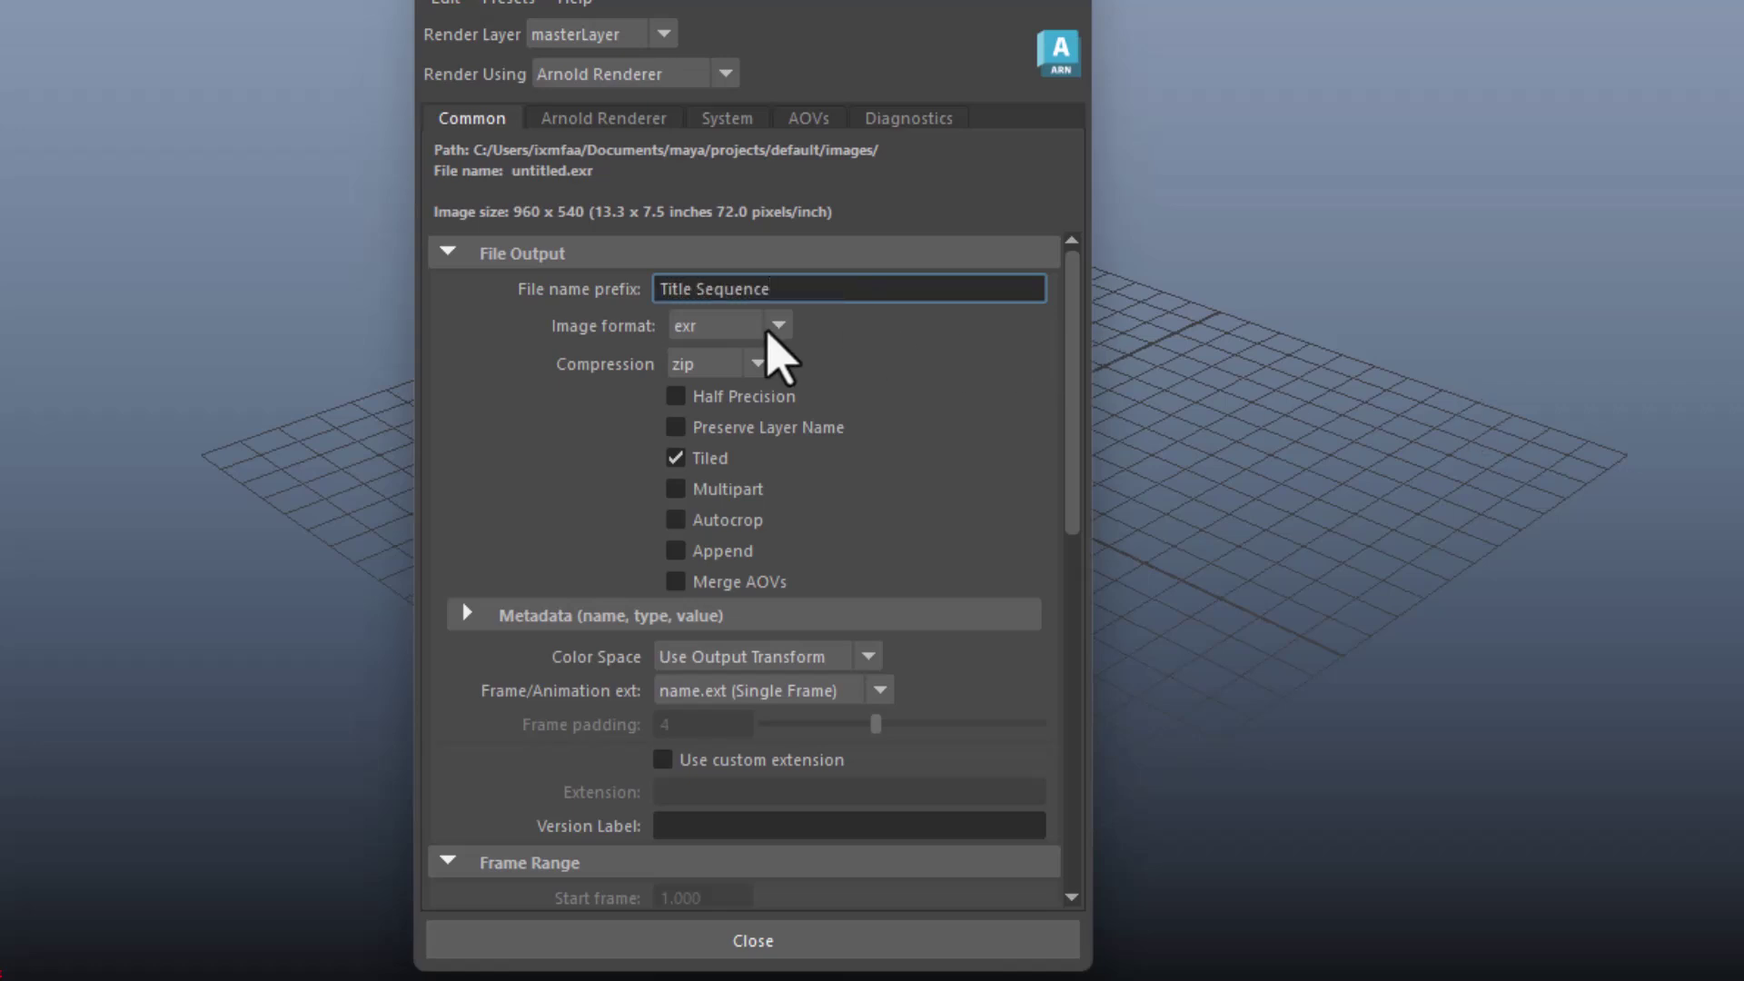
click(726, 329)
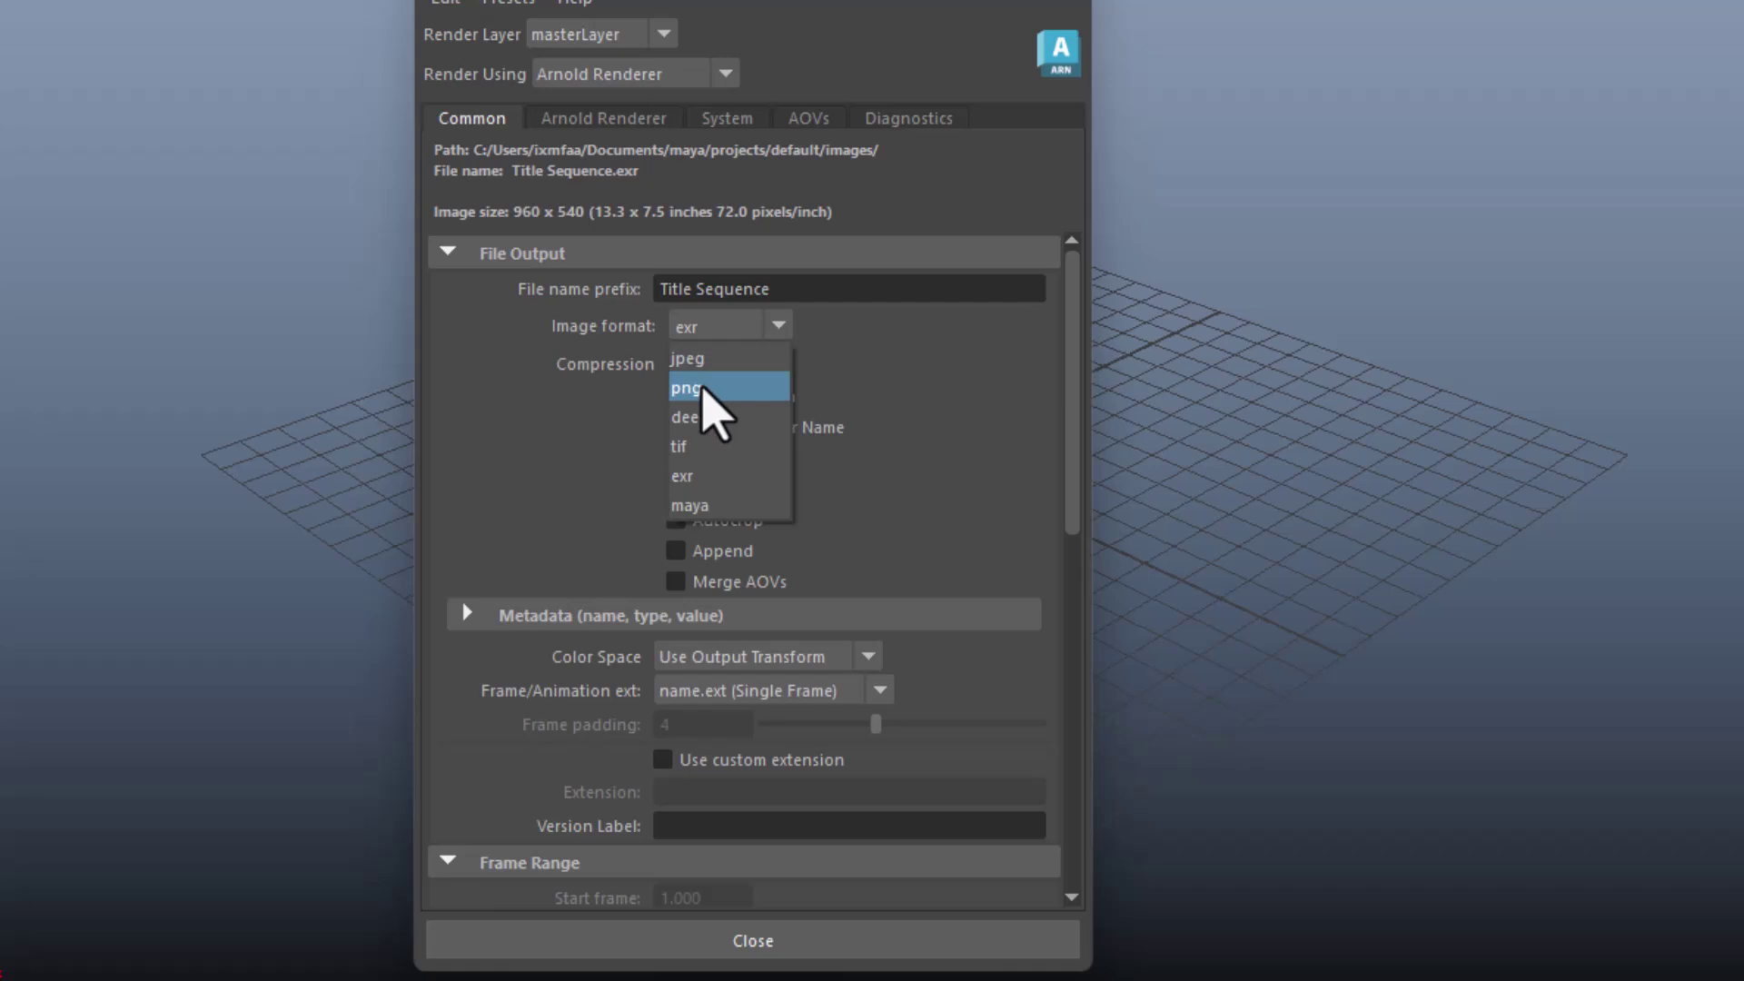
click(692, 487)
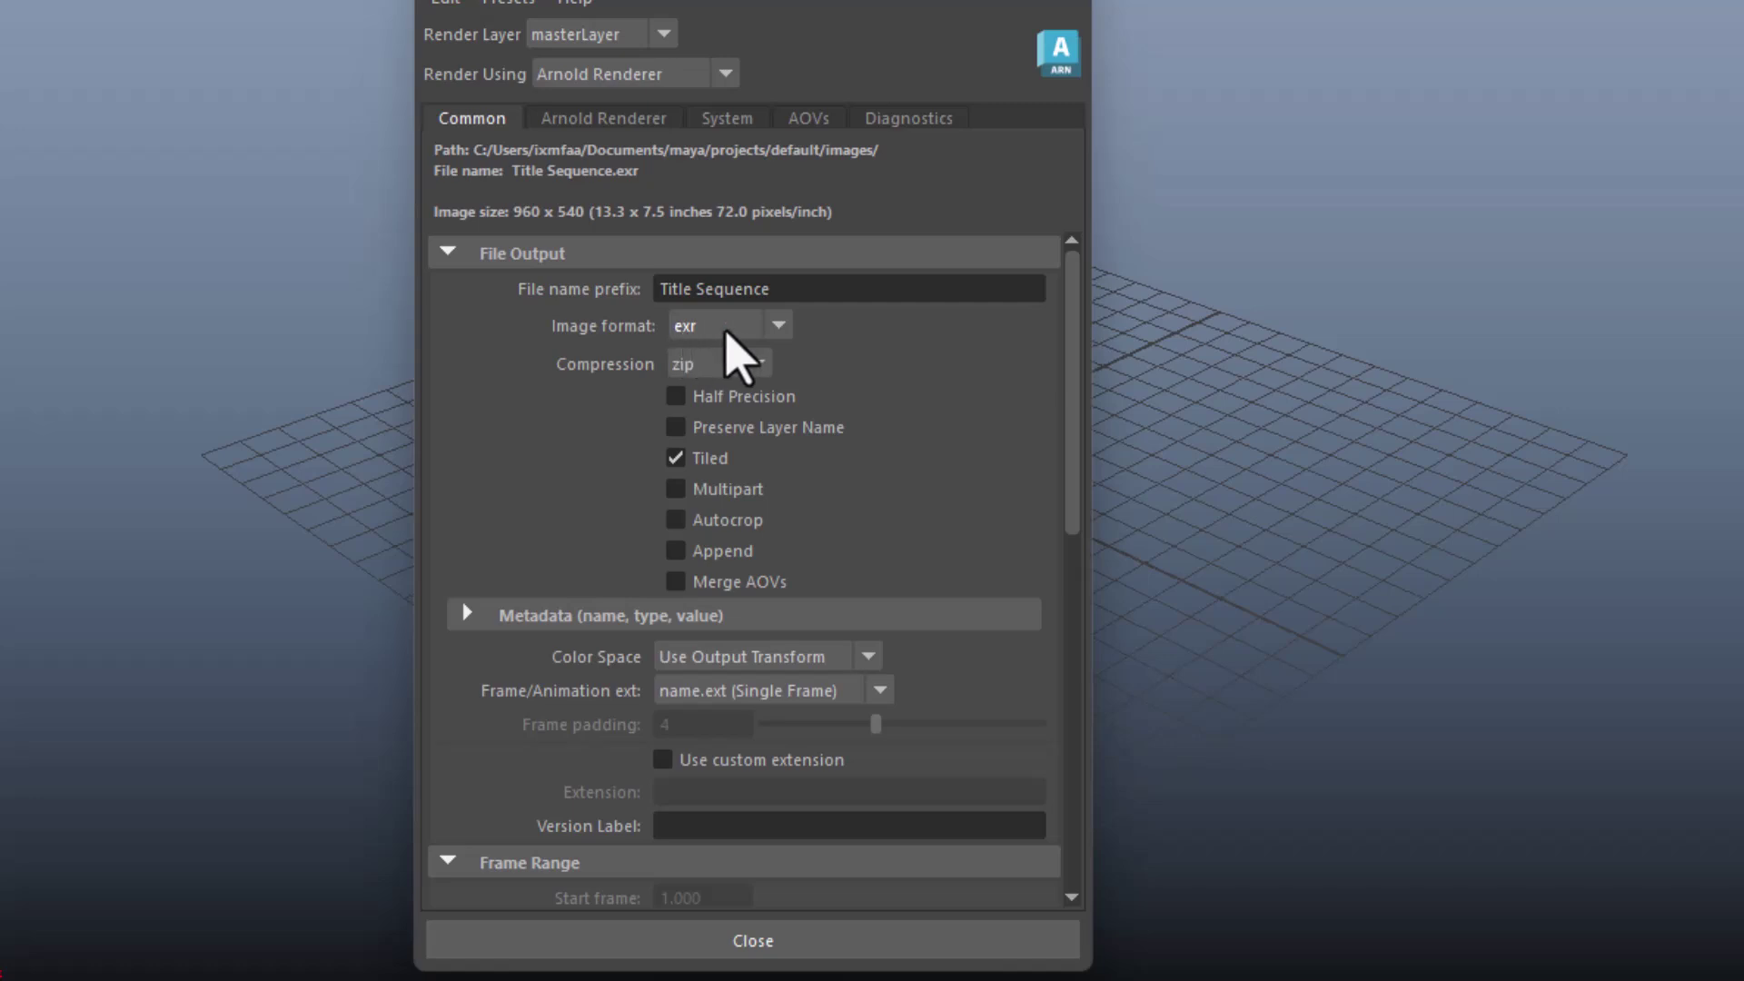
click(811, 122)
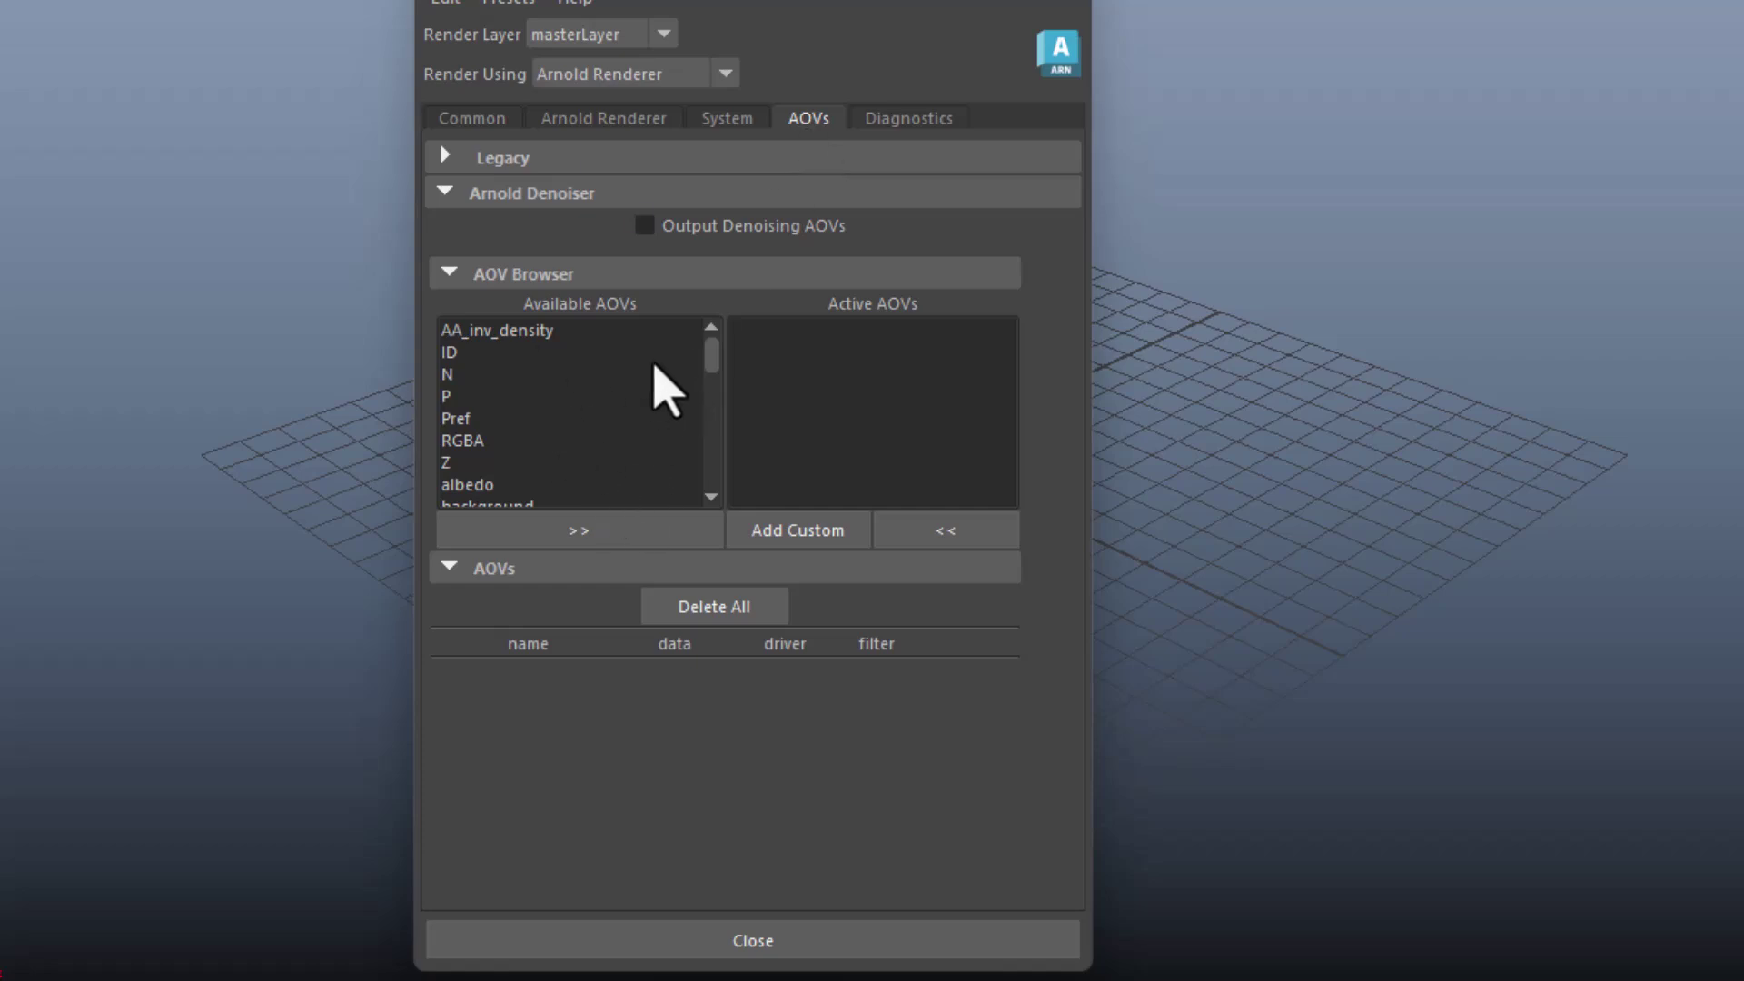
Step: Return to the Common tab and bring the Renderable Cameras and HD_540 Image Size sections into view
click(491, 127)
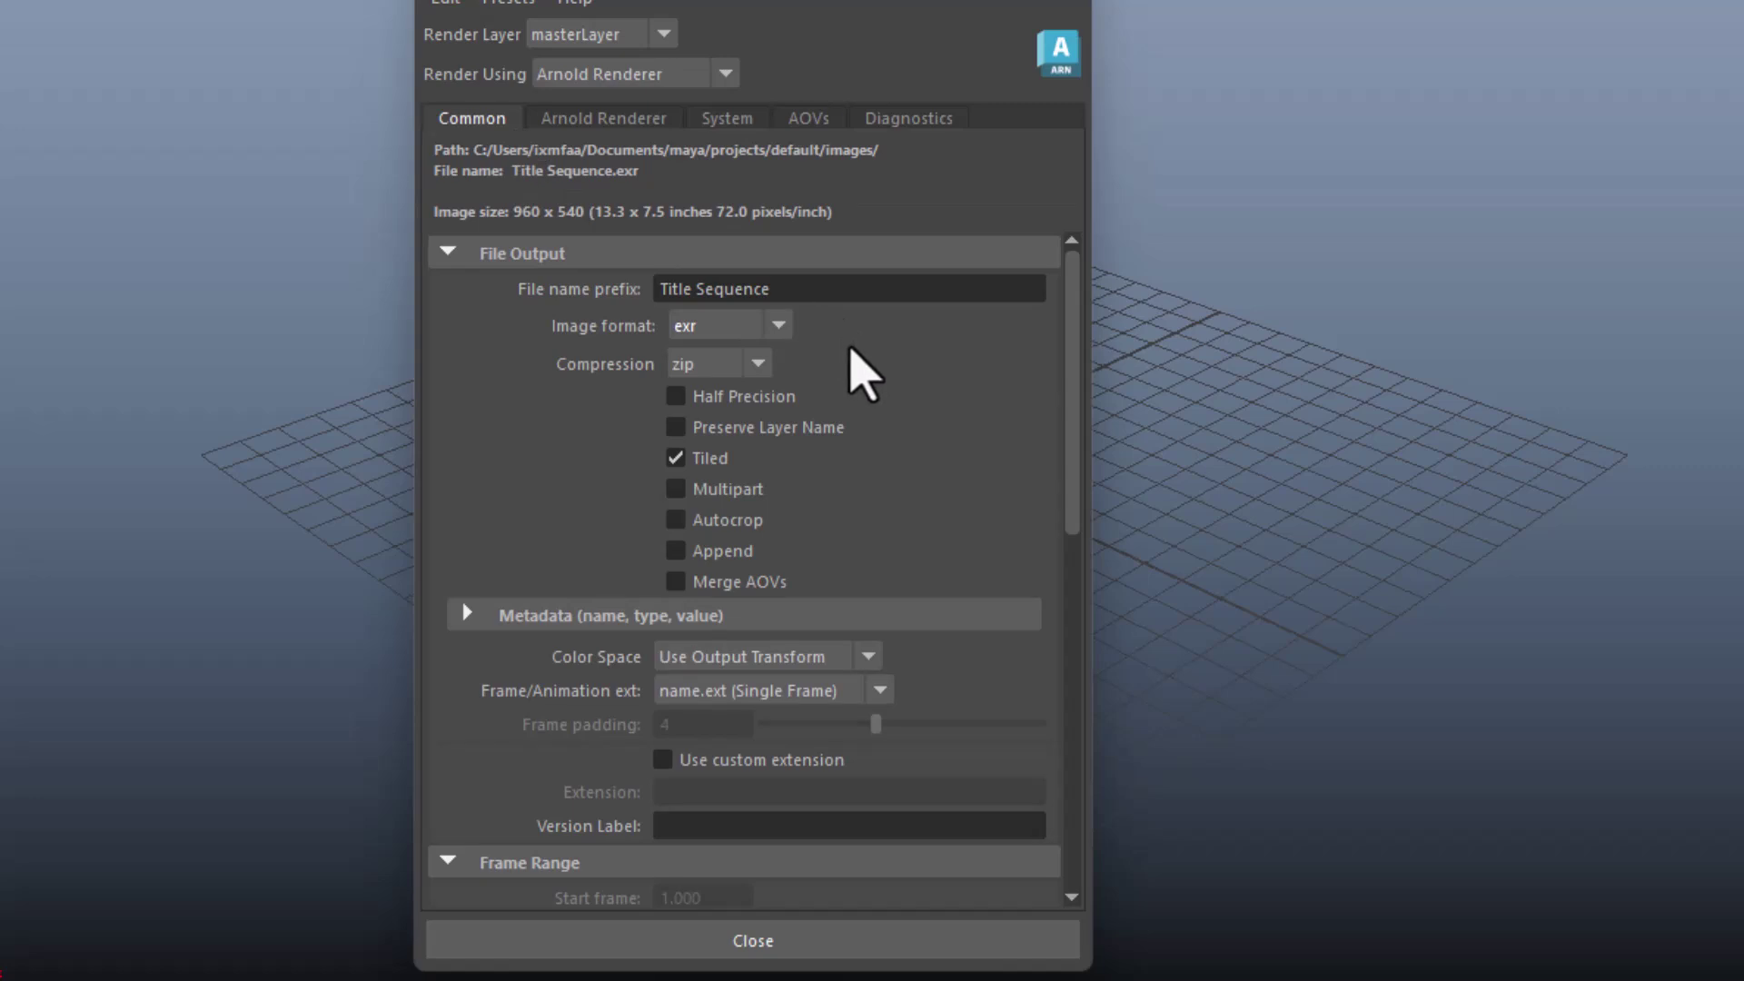
scroll(851, 349, down, 3)
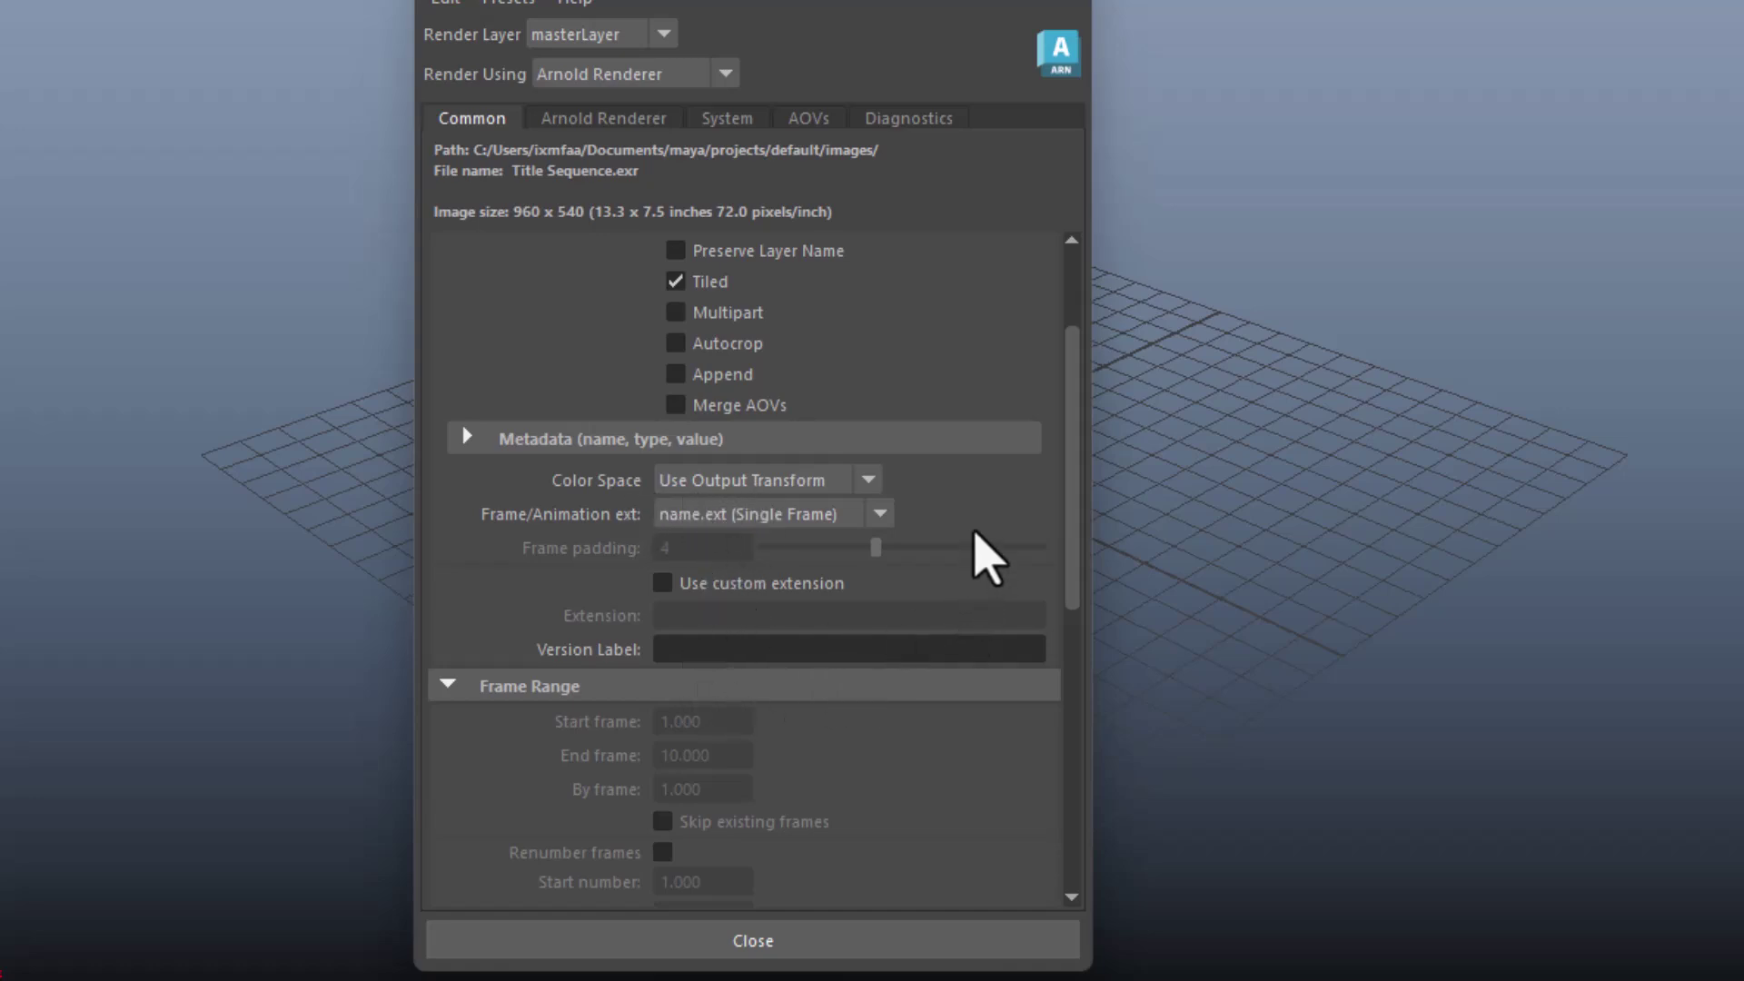
scroll(974, 532, down, 3)
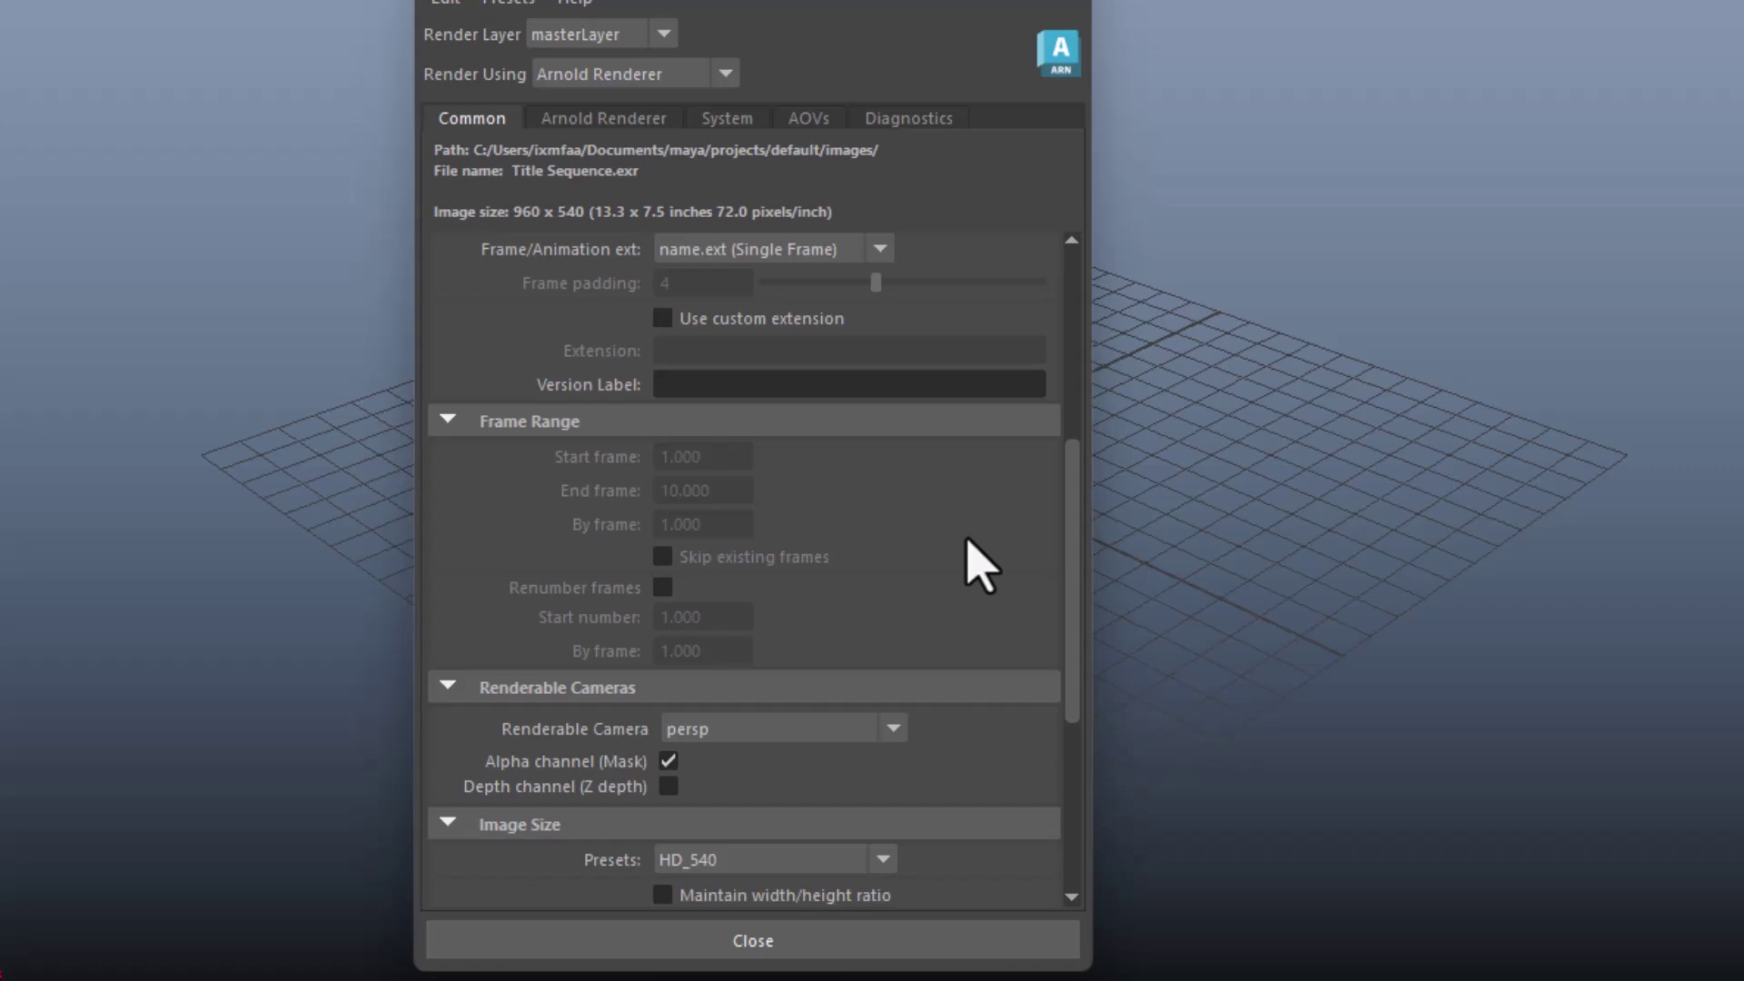
scroll(636, 552, down, 3)
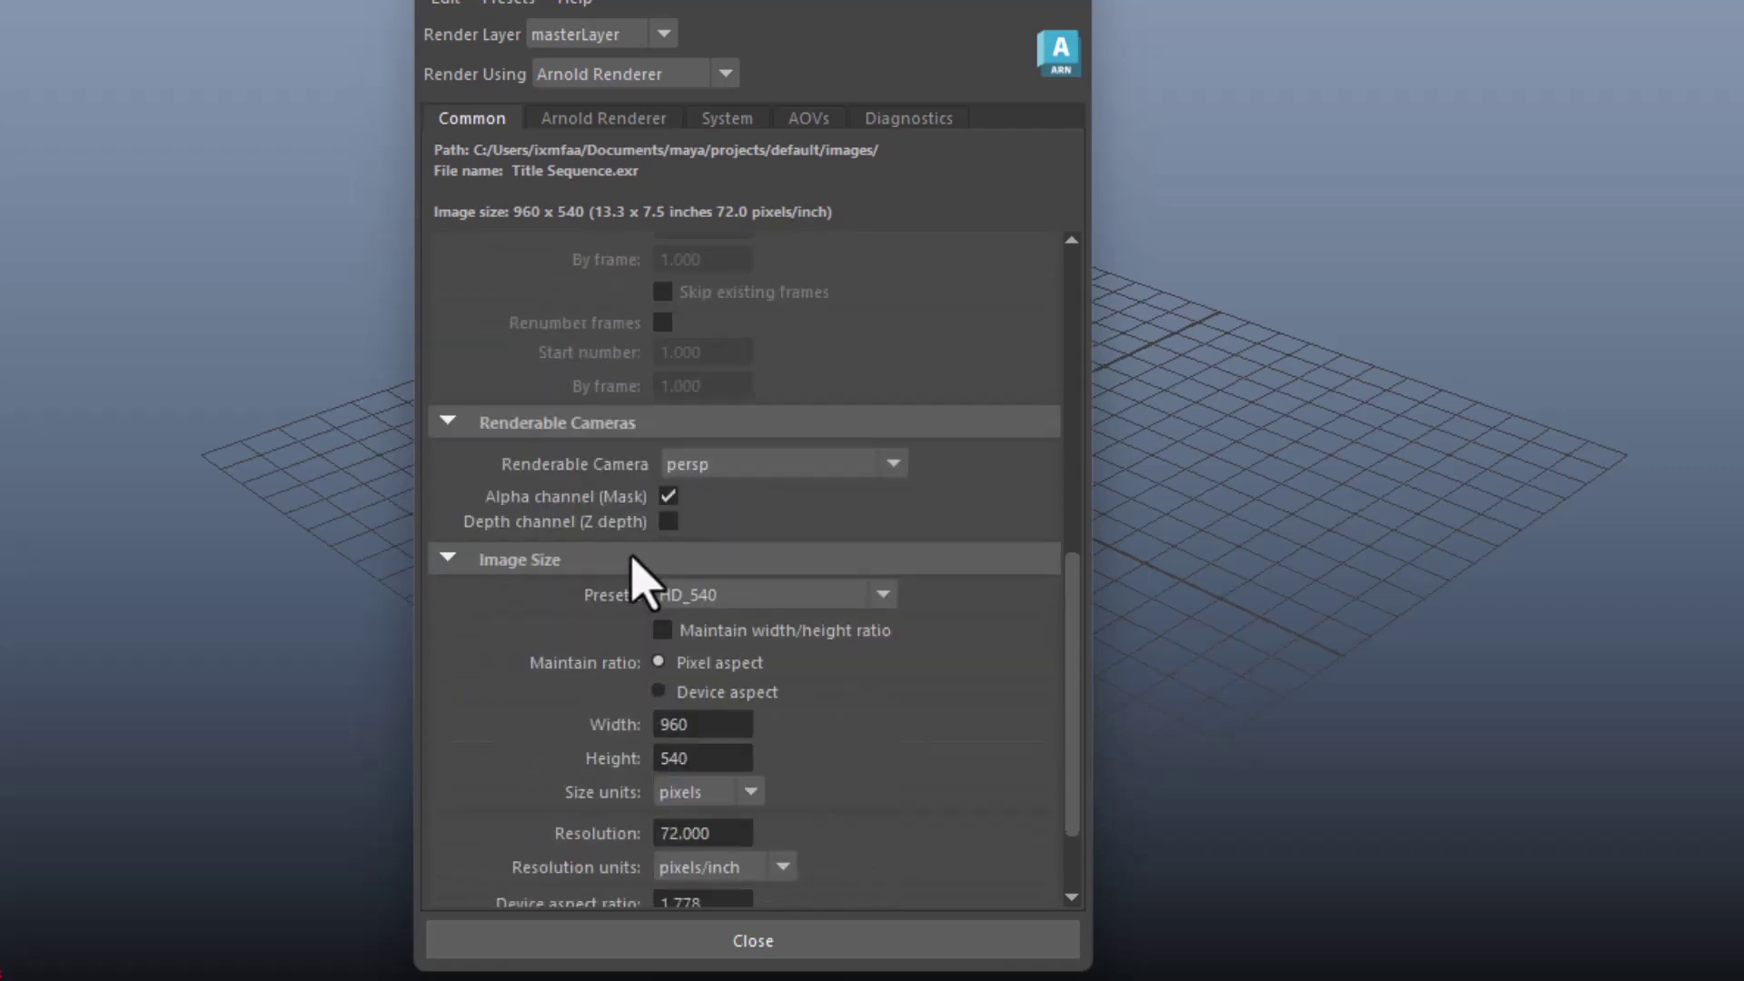
Step: Leave the renderable camera on persp and move the Render Settings window to the right
click(760, 465)
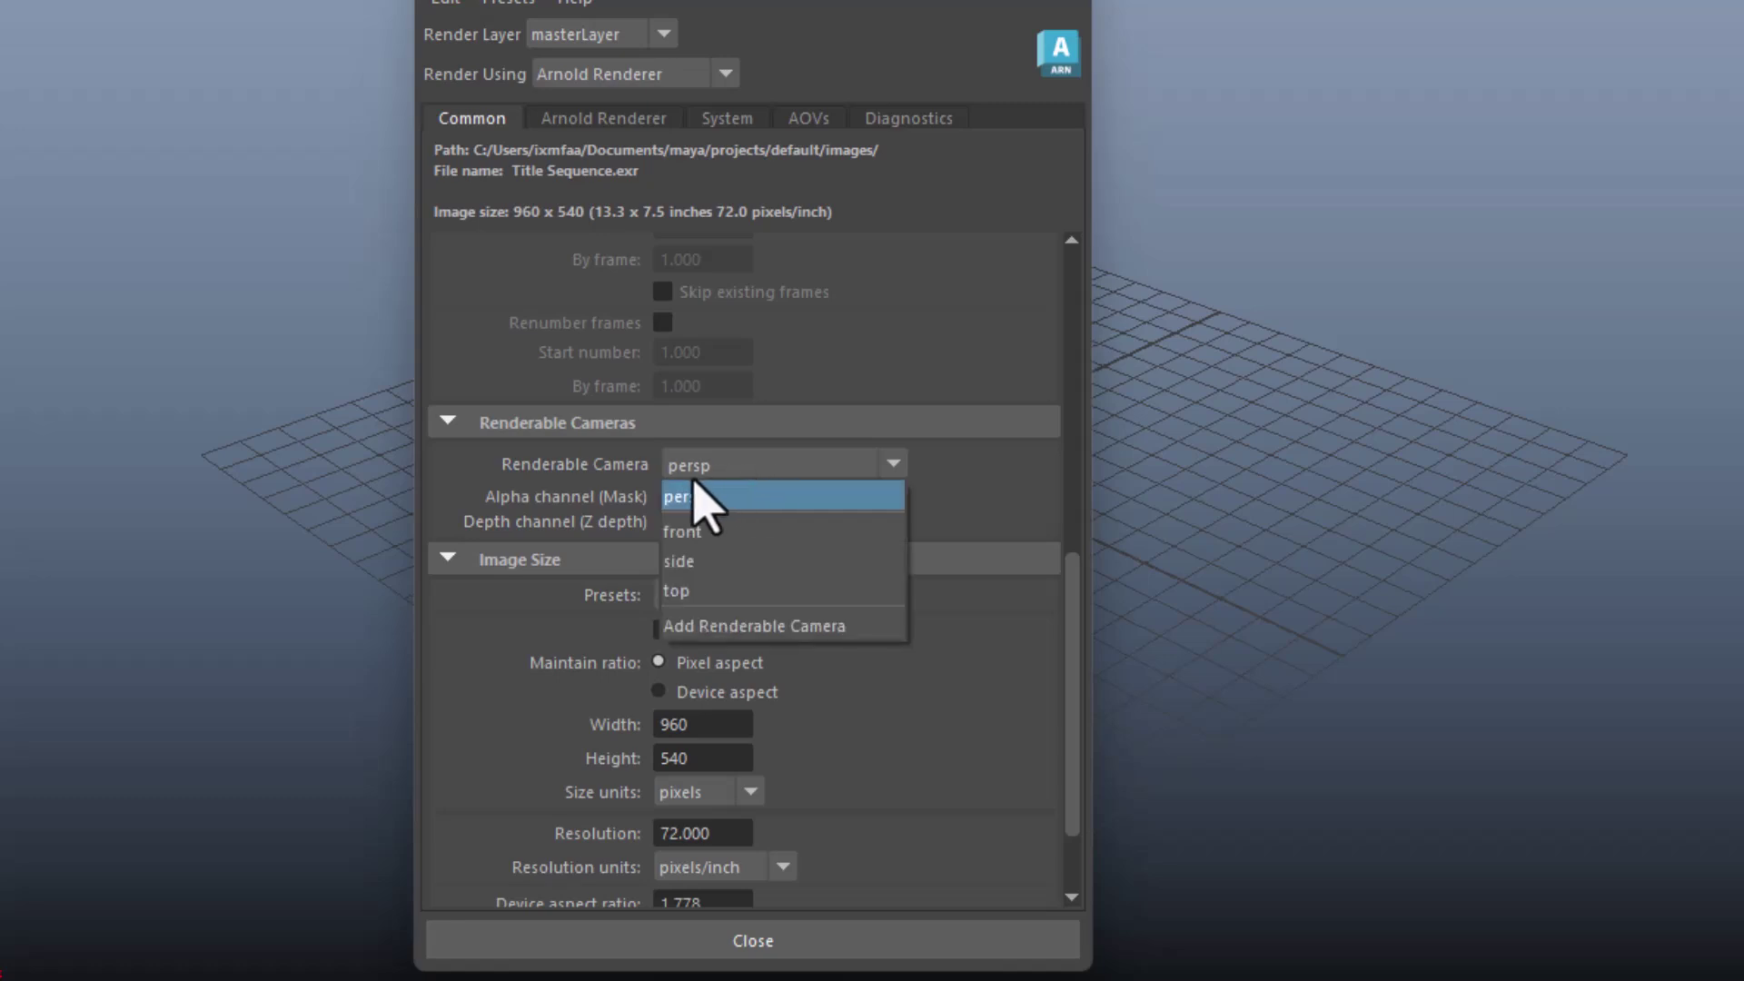
click(752, 475)
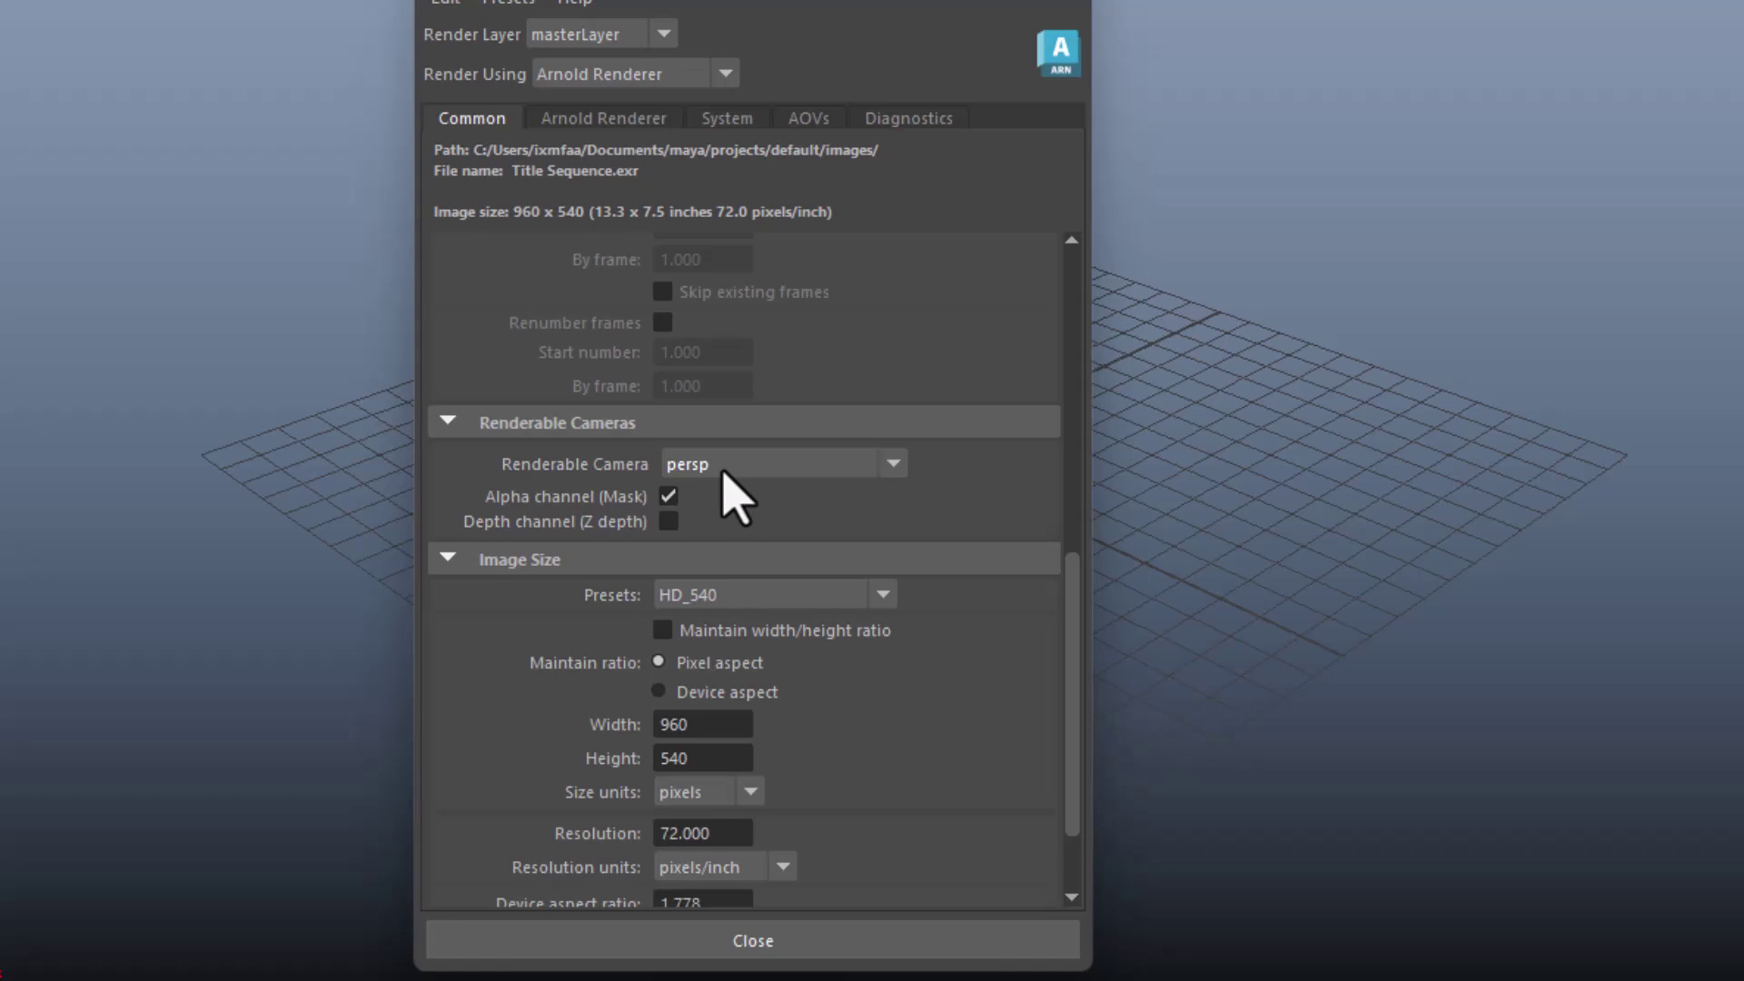
click(728, 465)
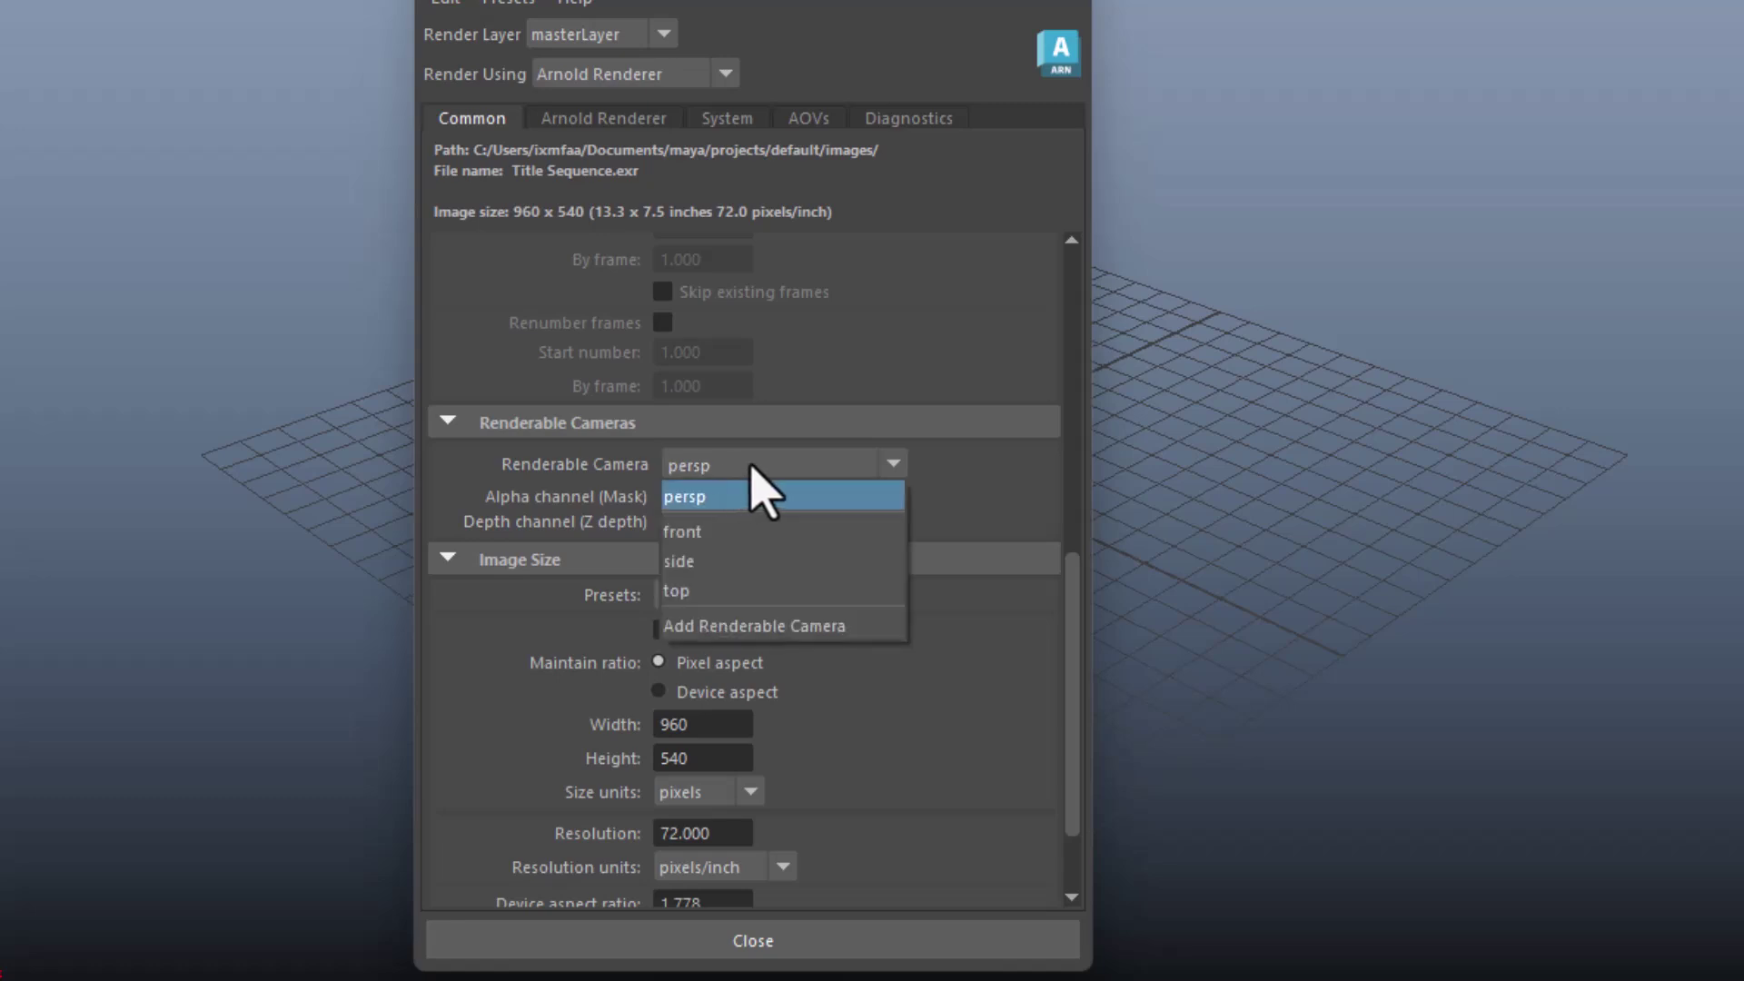
click(968, 492)
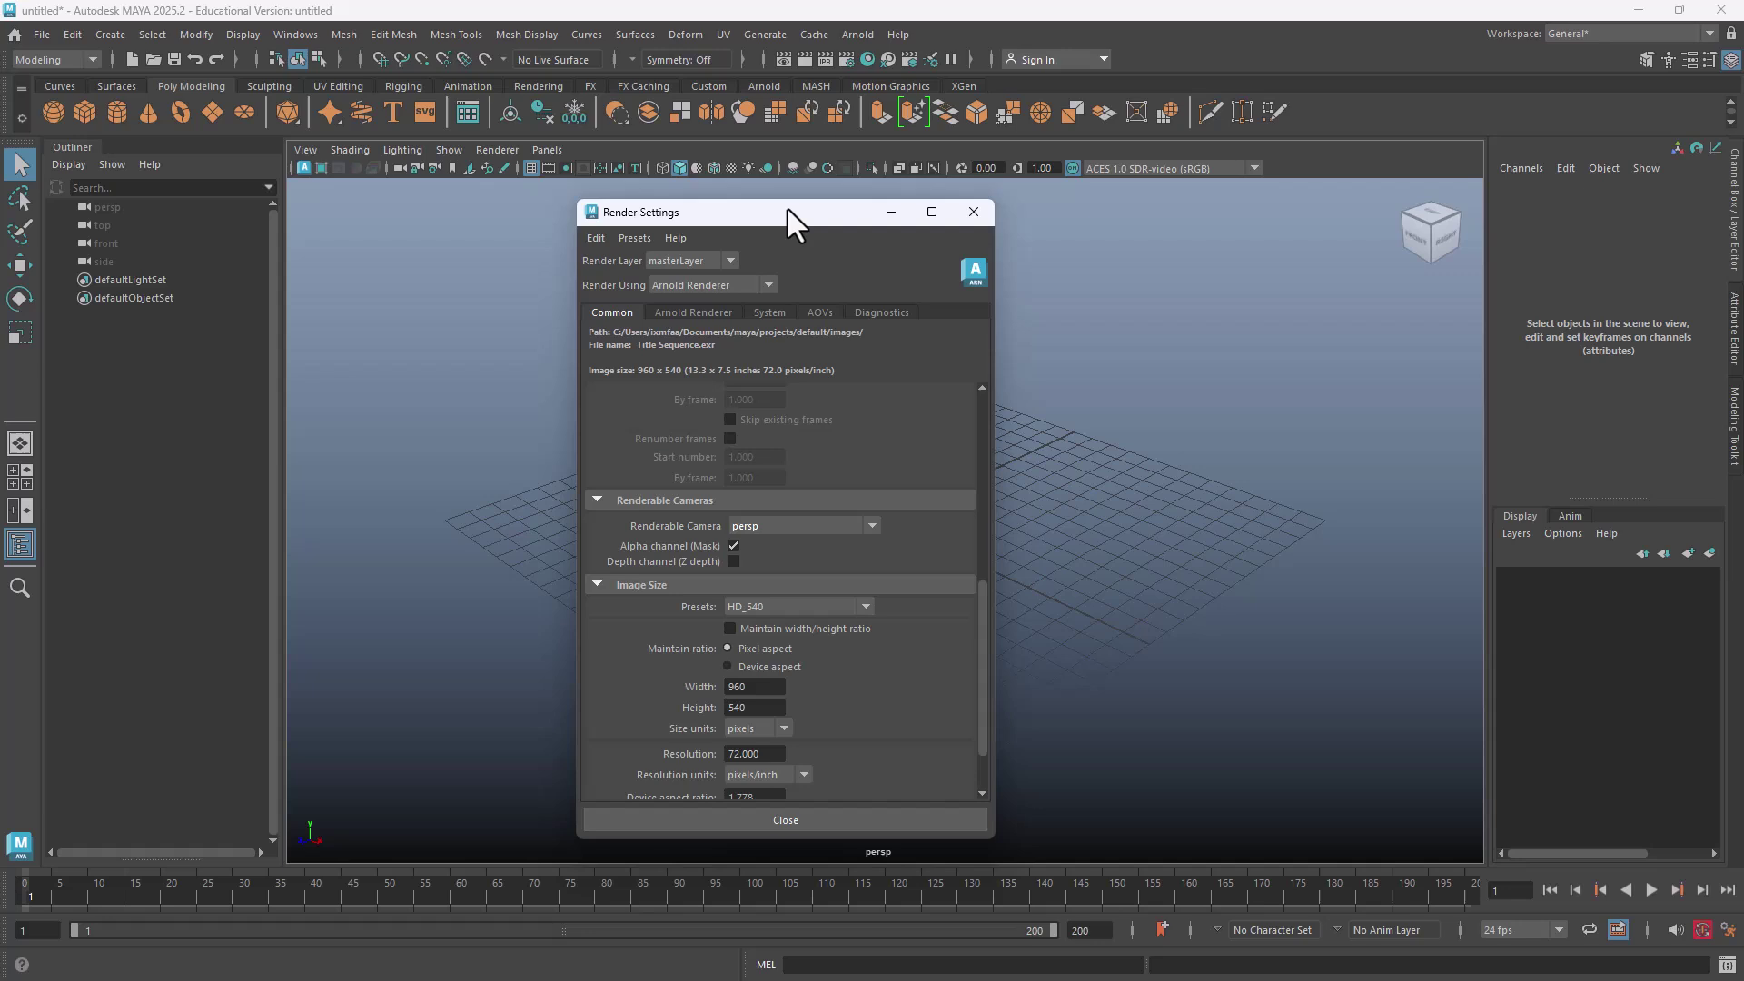
drag(774, 97, 1279, 92)
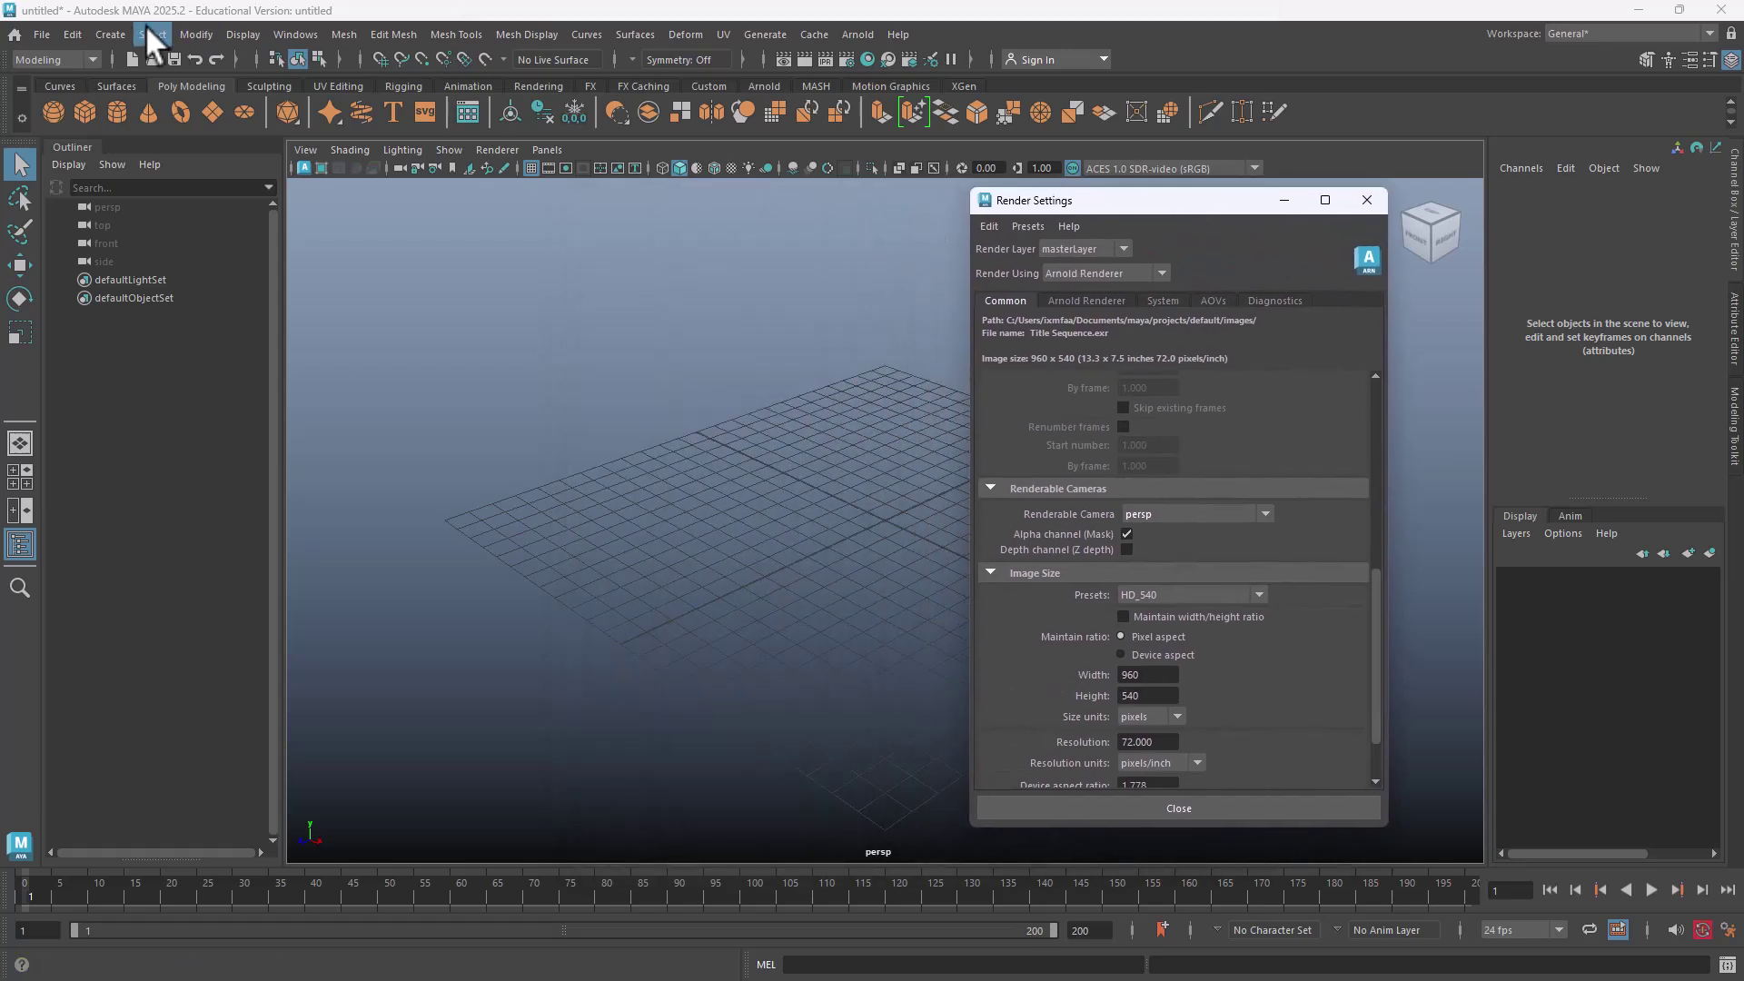
Step: Tear off the Create > Cameras submenu as a panel over the viewport
click(110, 31)
mouse_move(243, 160)
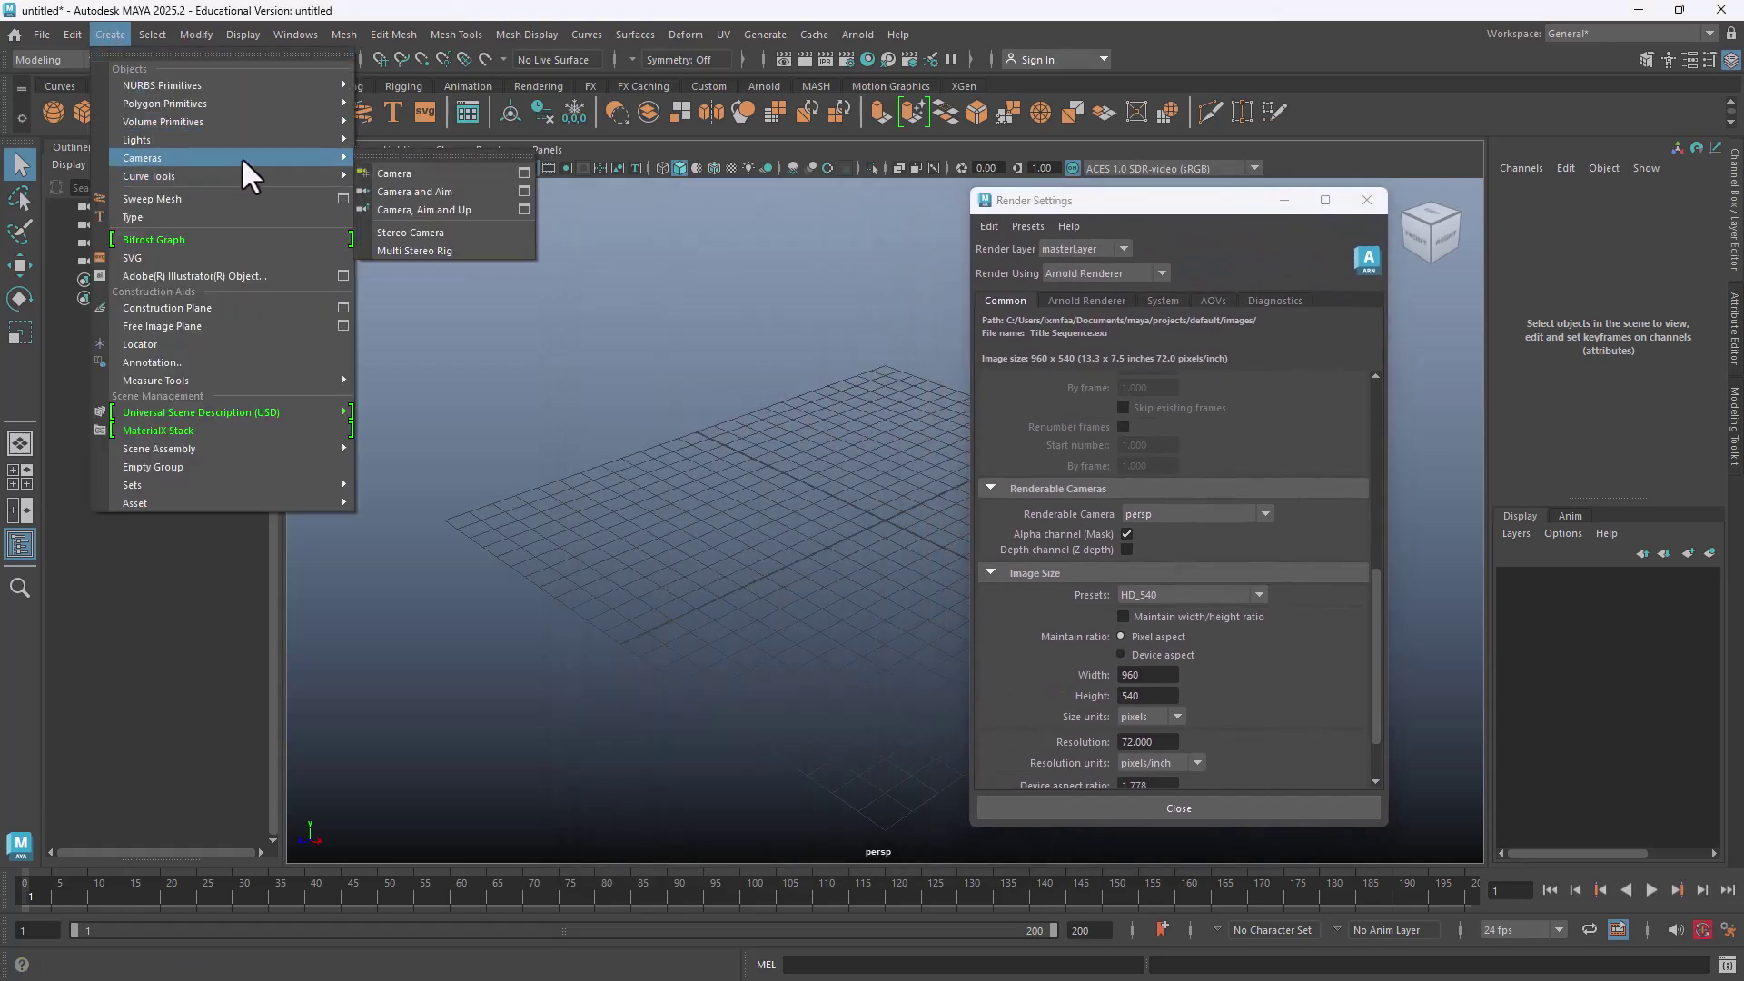
click(407, 156)
drag(433, 136, 414, 308)
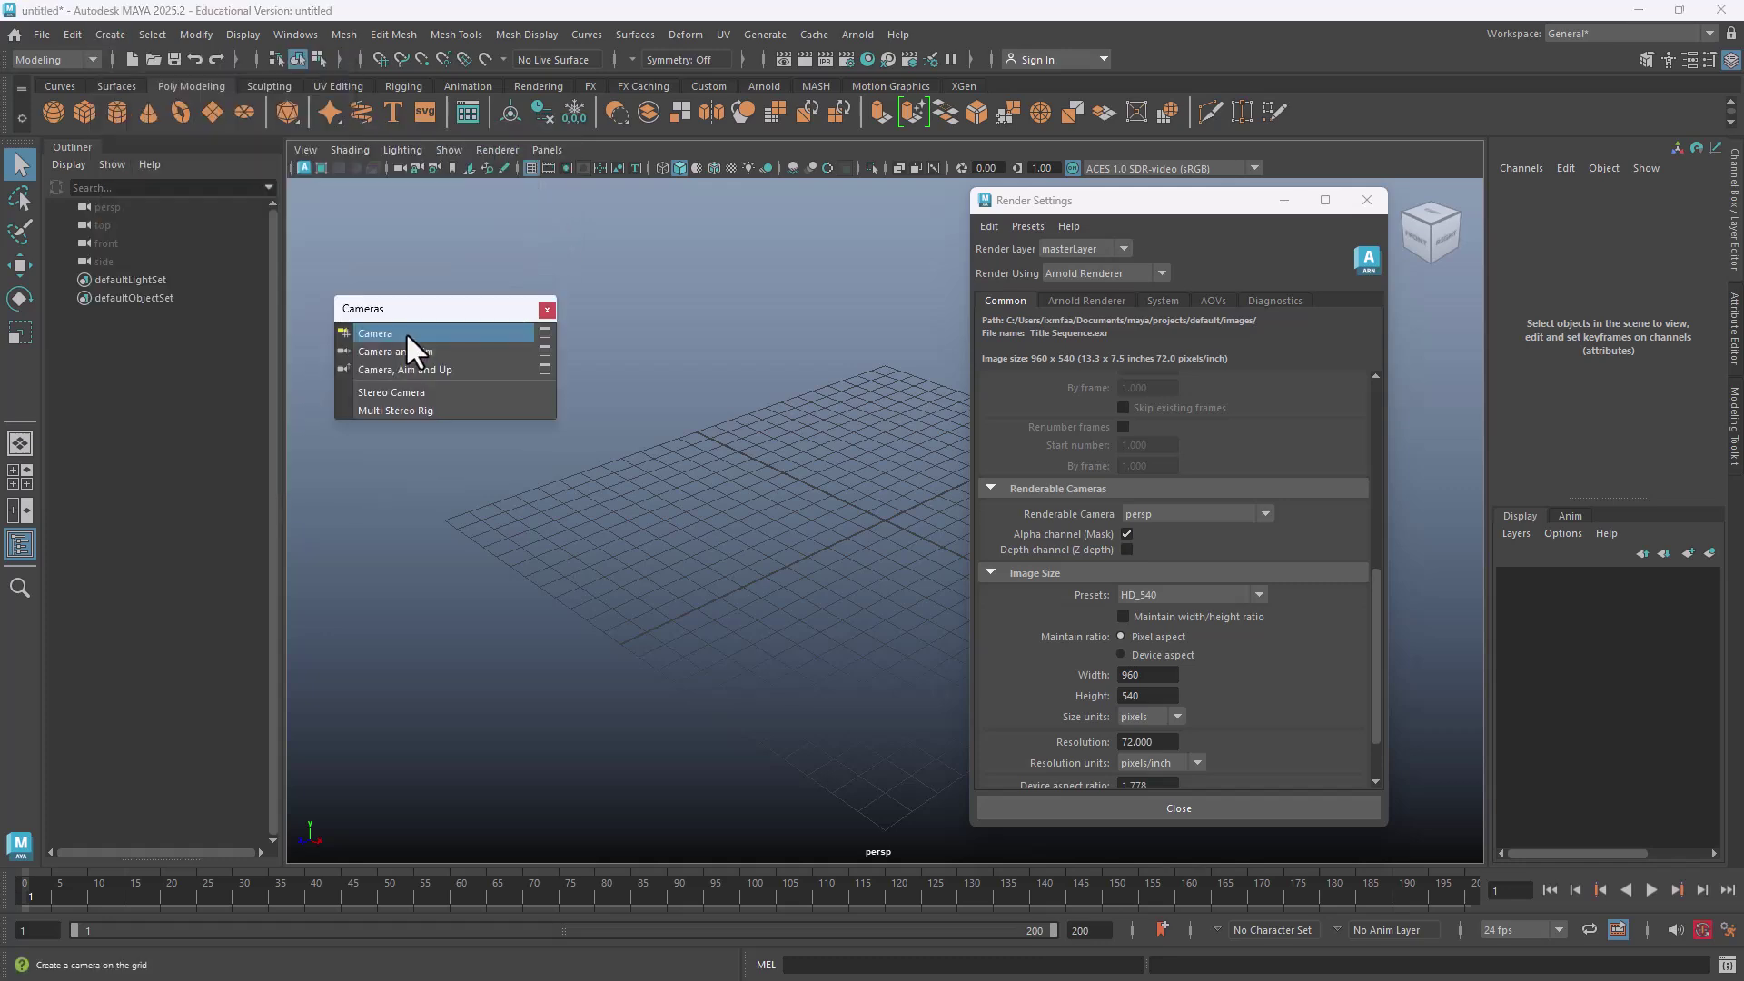
Step: Create camera1, camera2 and camera3, then check them in the Renderable Camera list
click(406, 332)
click(405, 333)
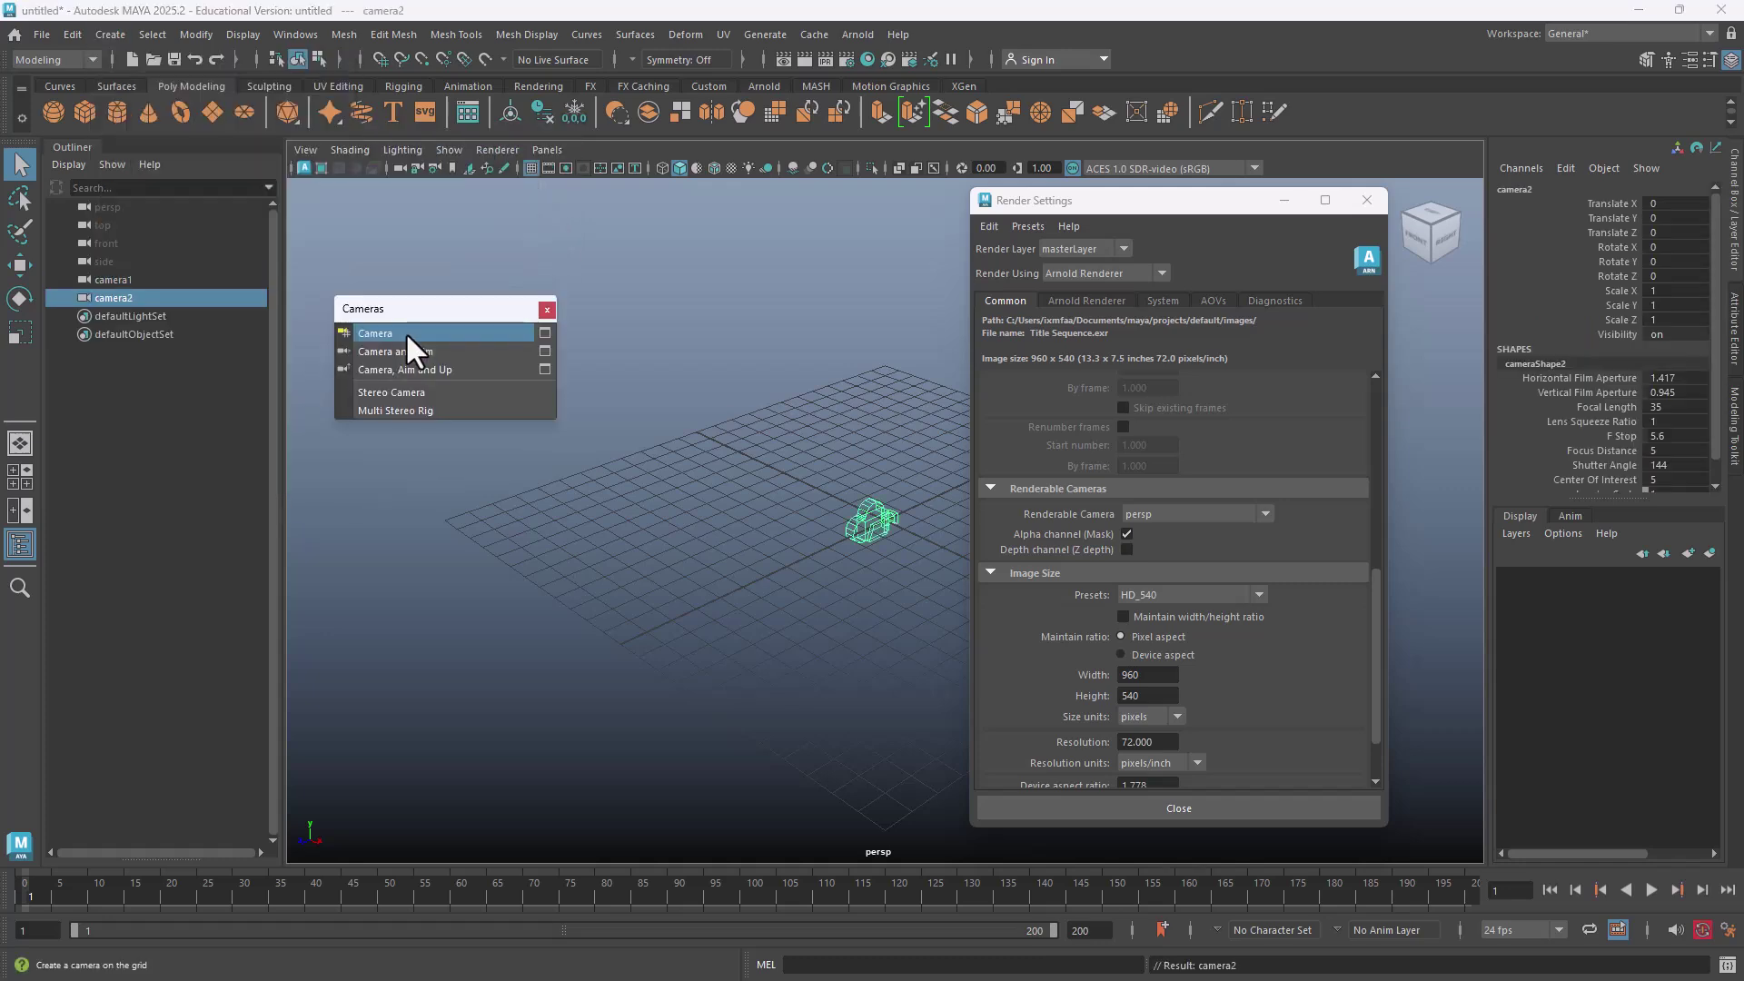
click(405, 333)
click(1149, 514)
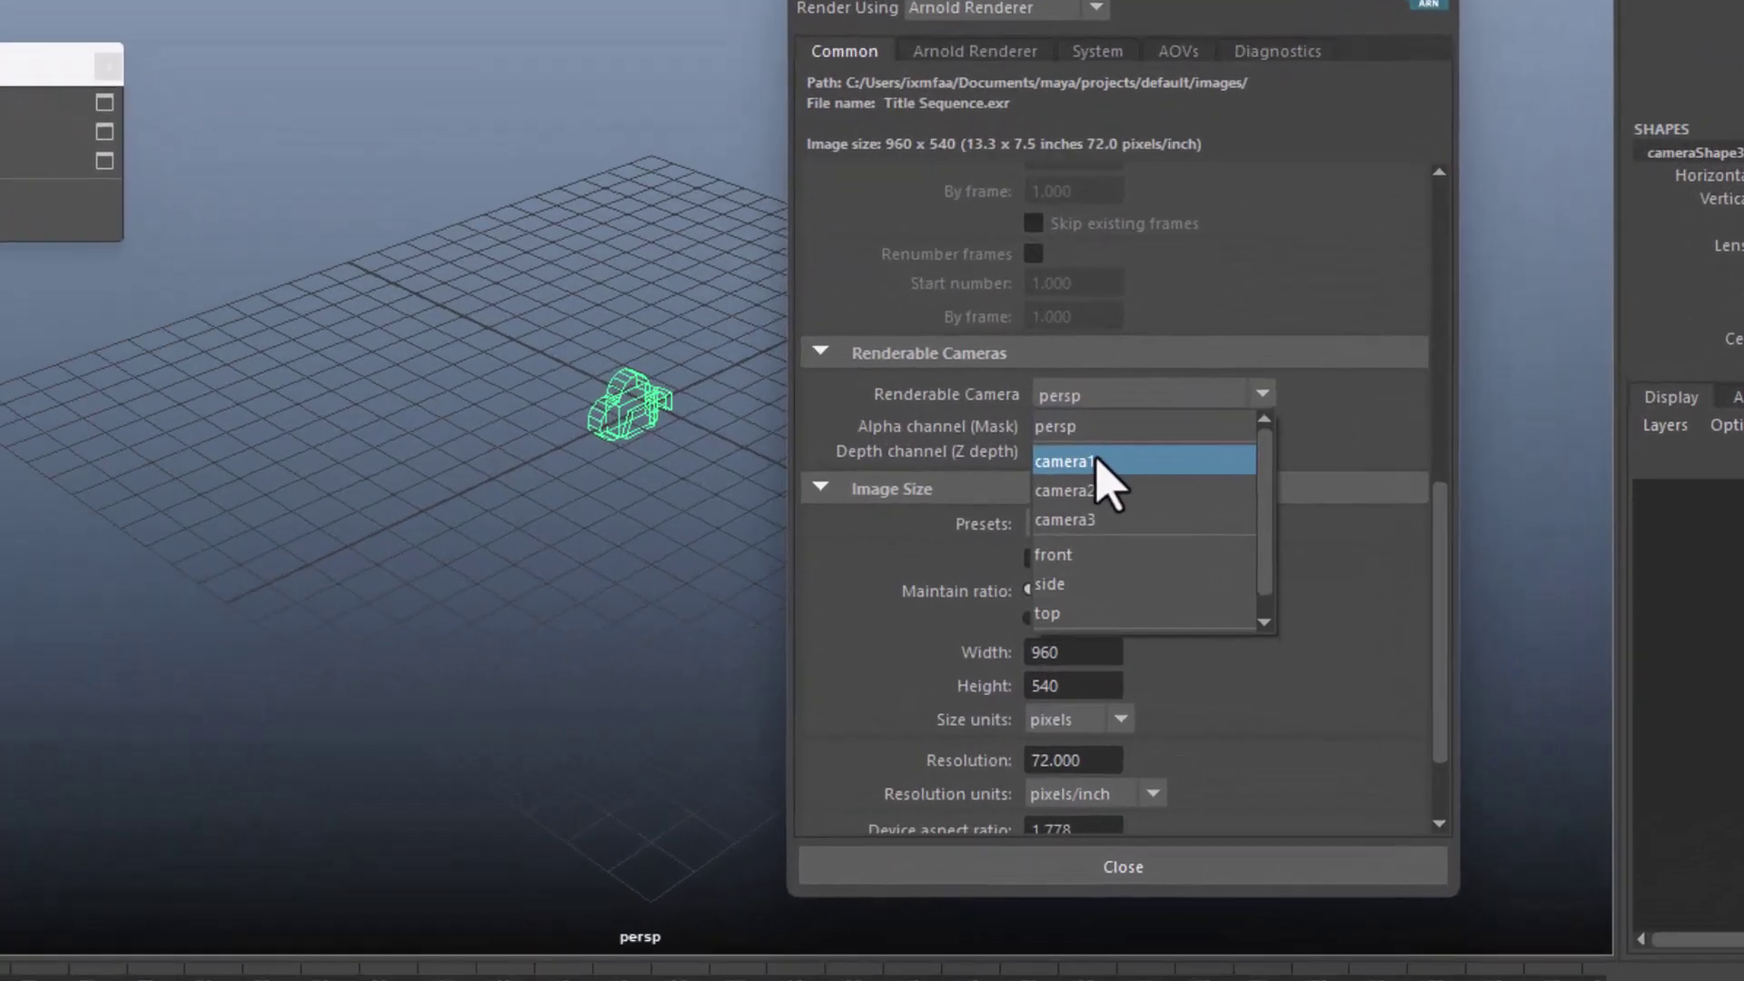
Step: Make camera1 renderable and add camera2 and camera3 as further renderable cameras, each with alpha
click(1167, 549)
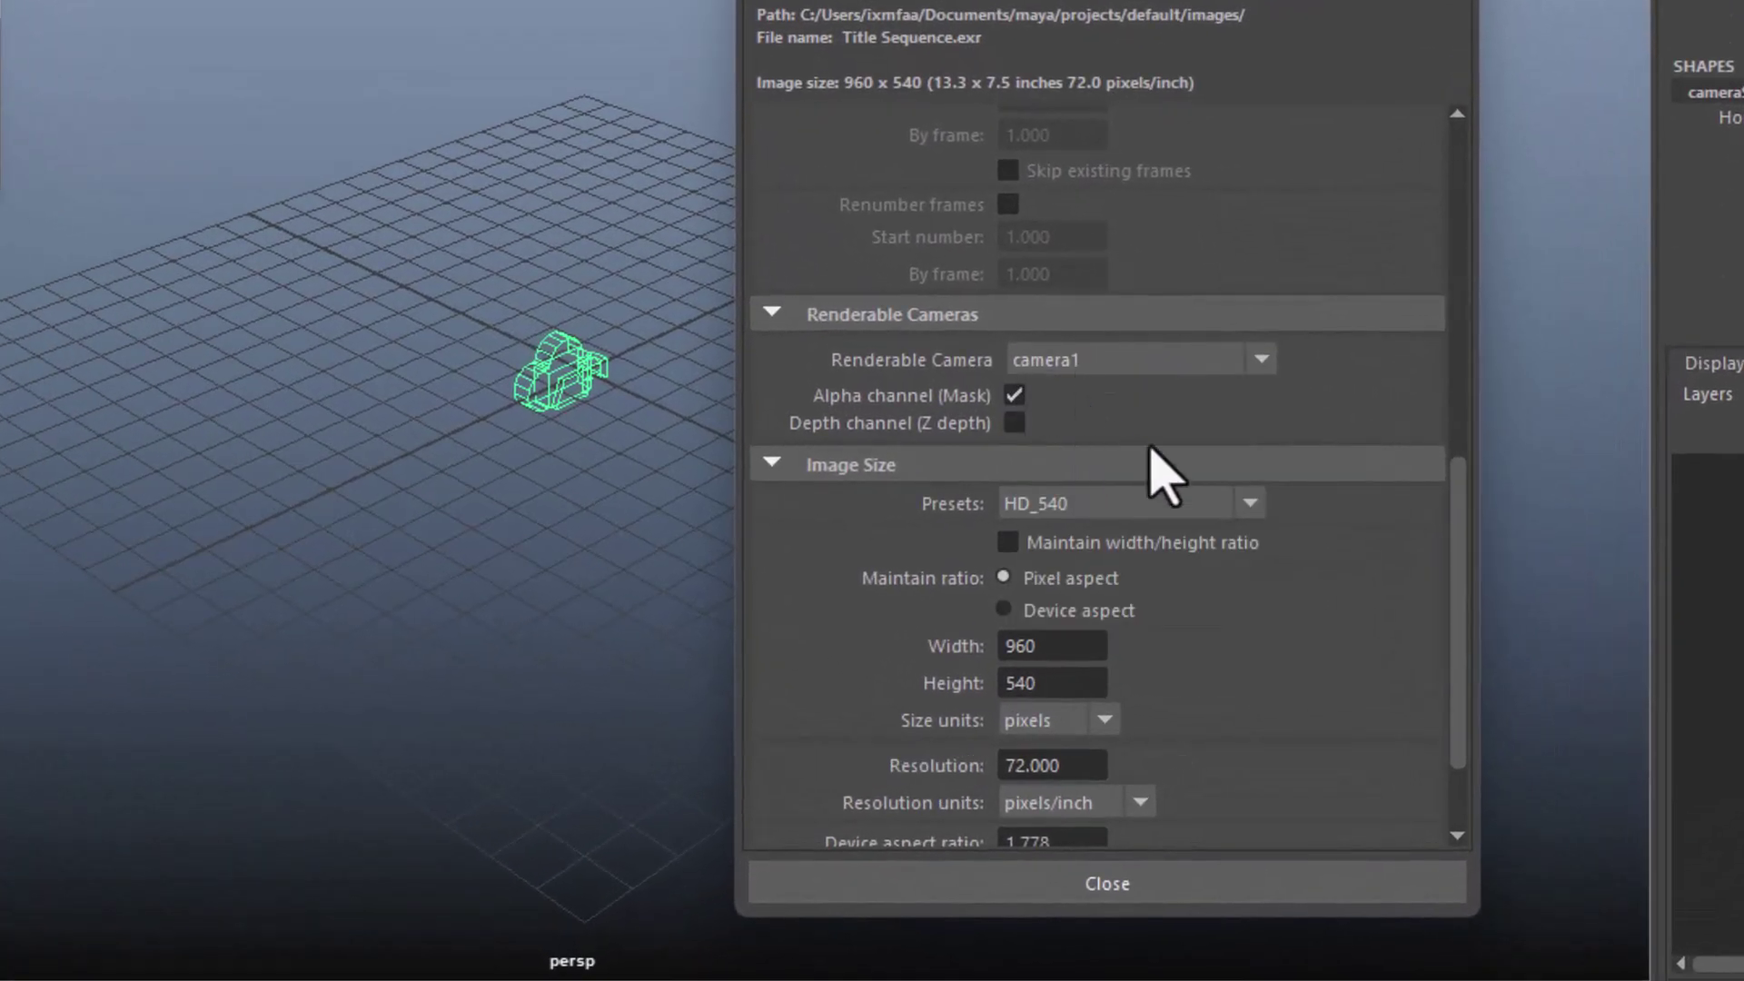
click(1238, 358)
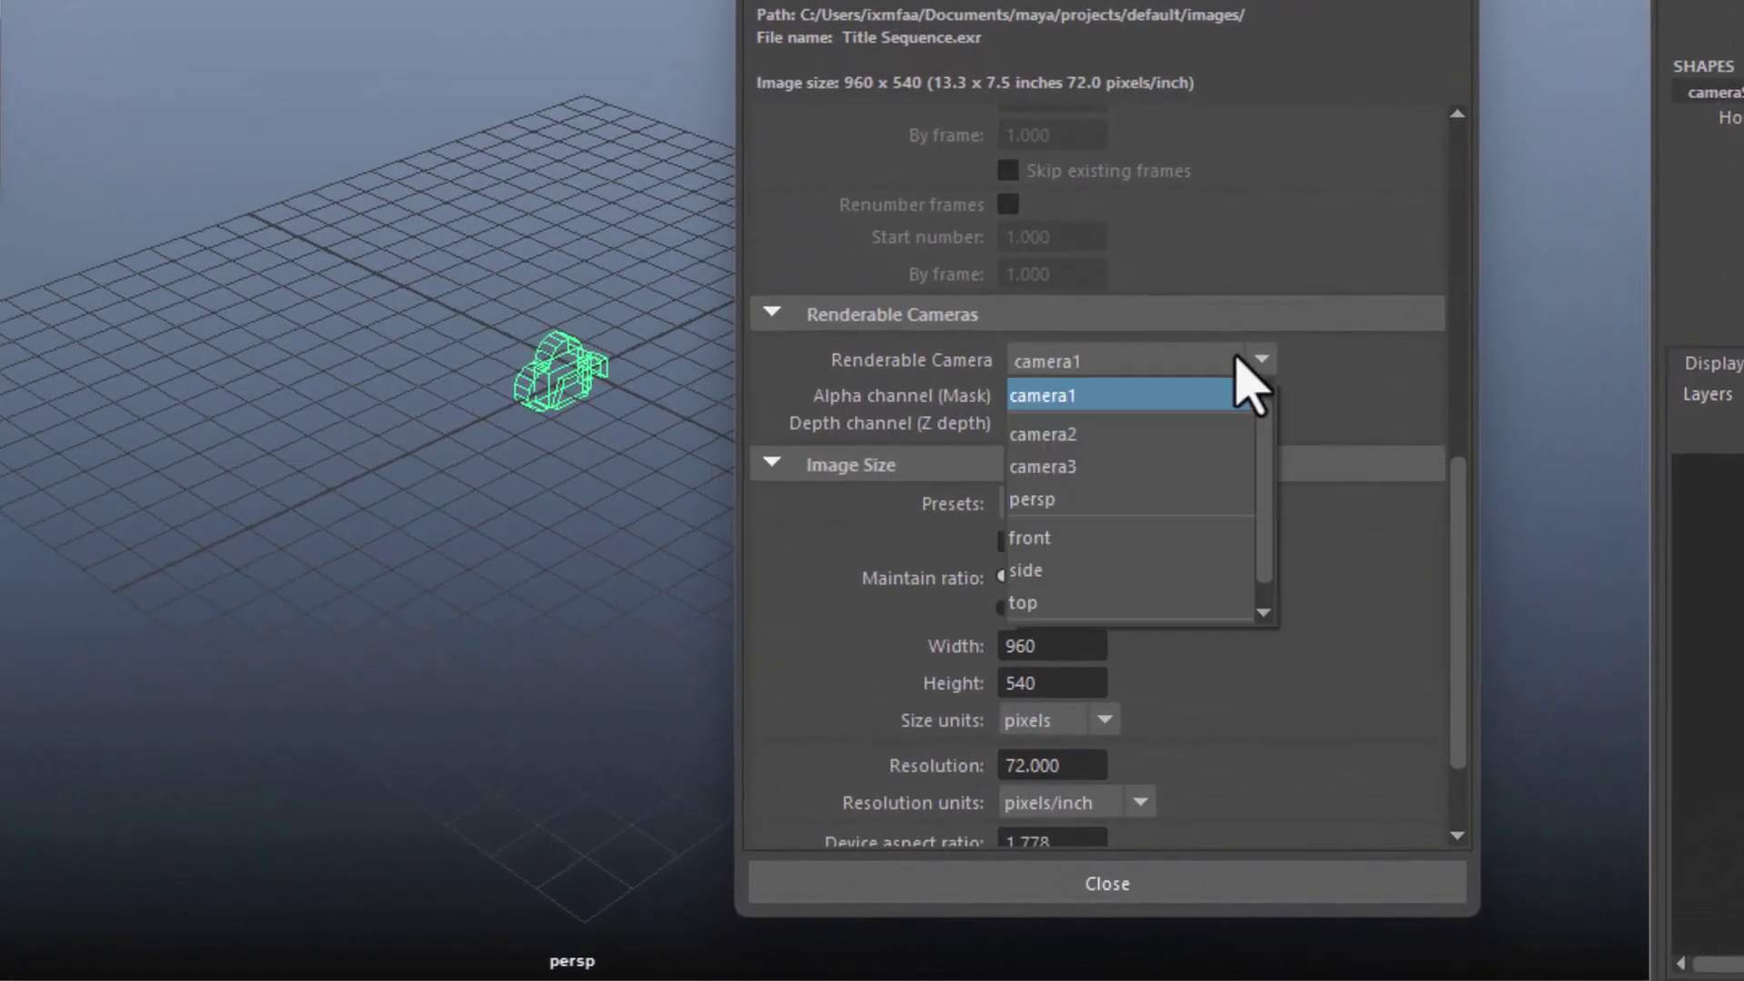
scroll(1246, 477, down, 1)
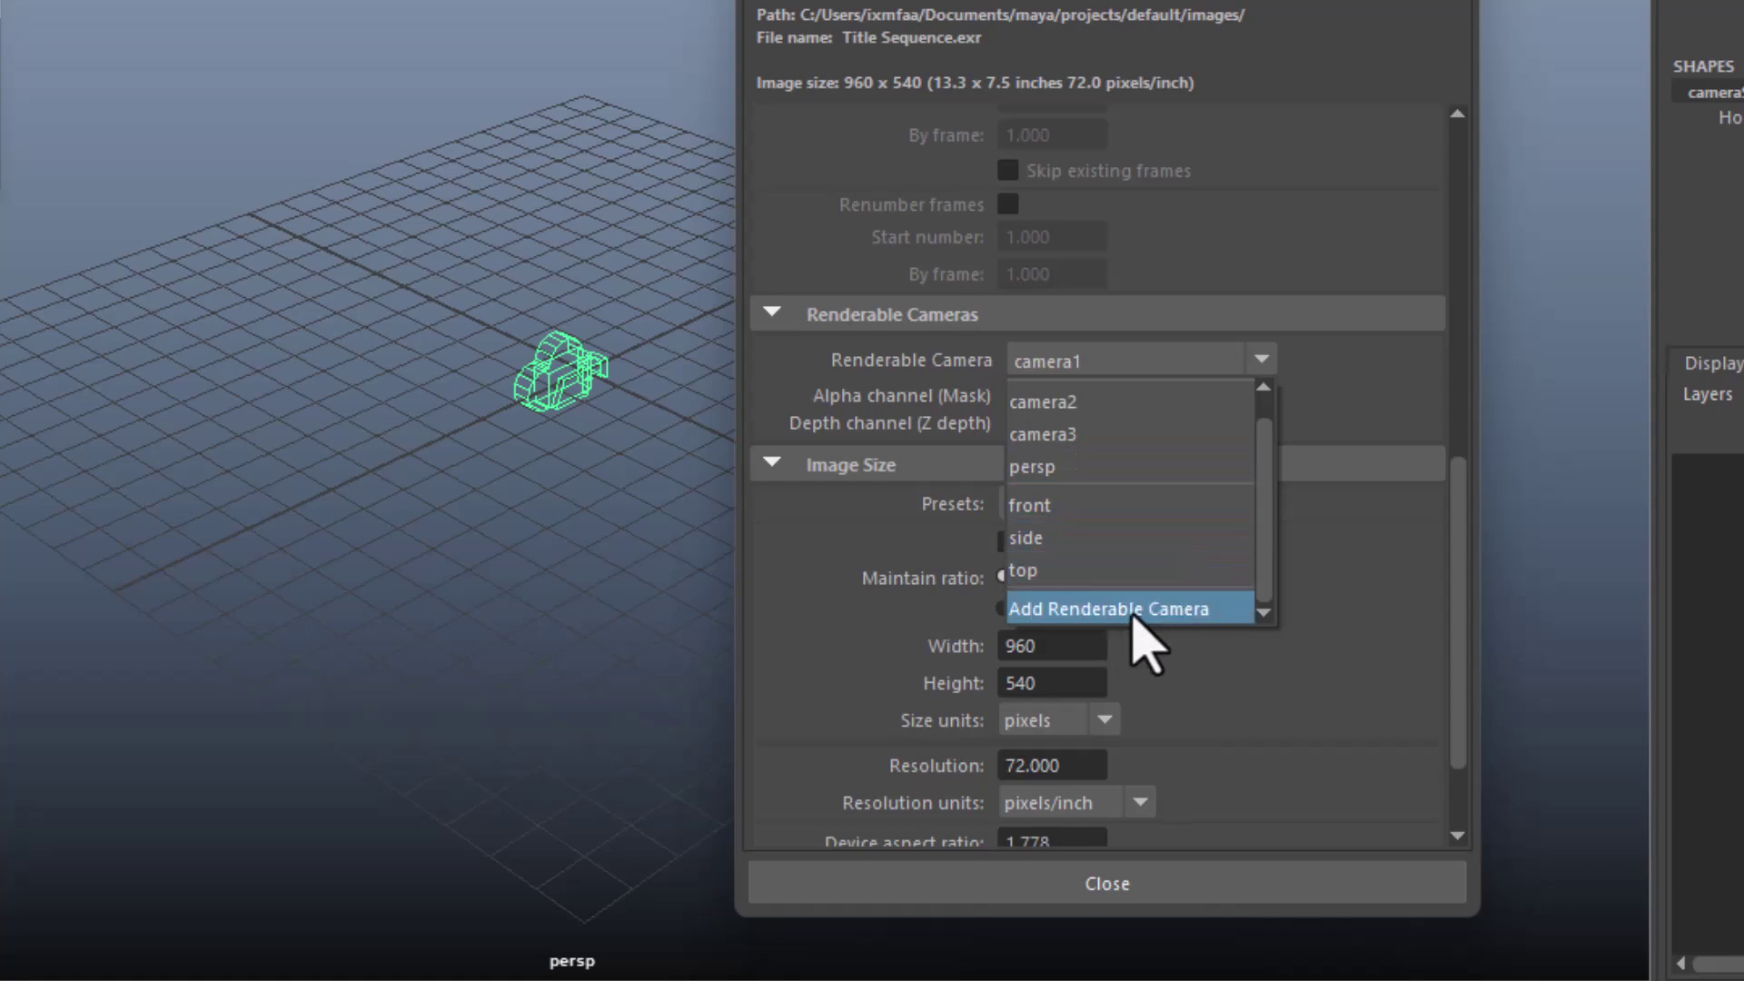
click(1098, 610)
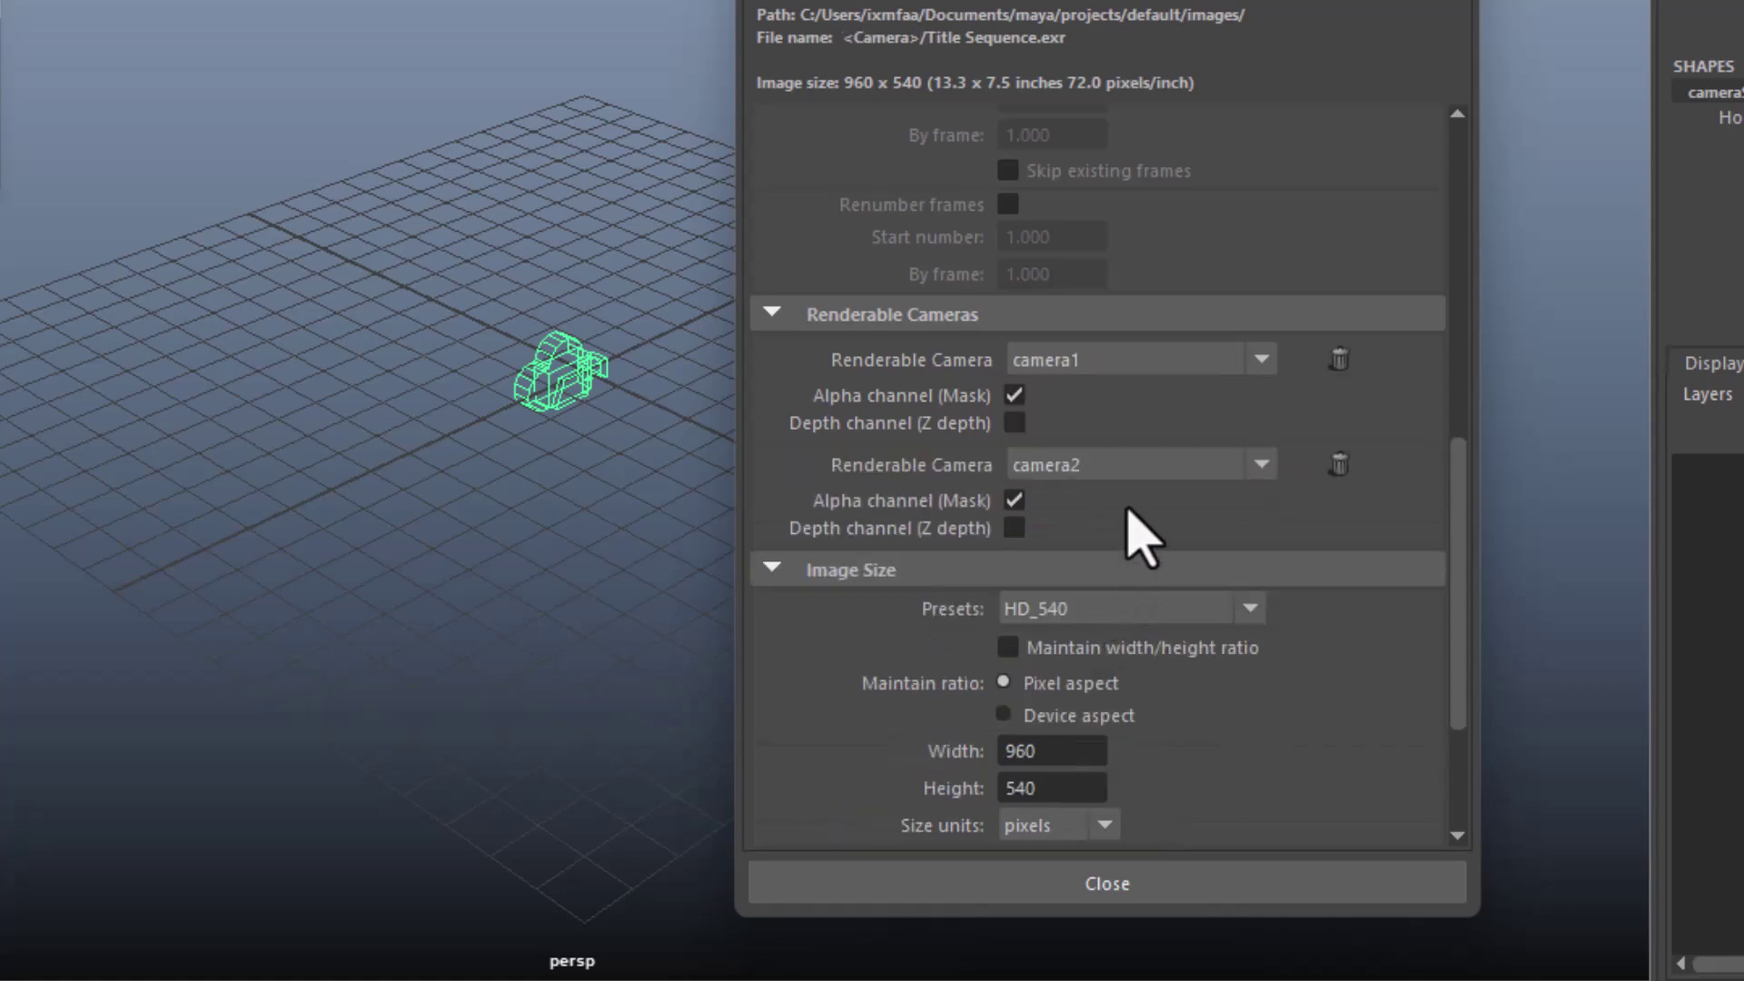
click(1126, 465)
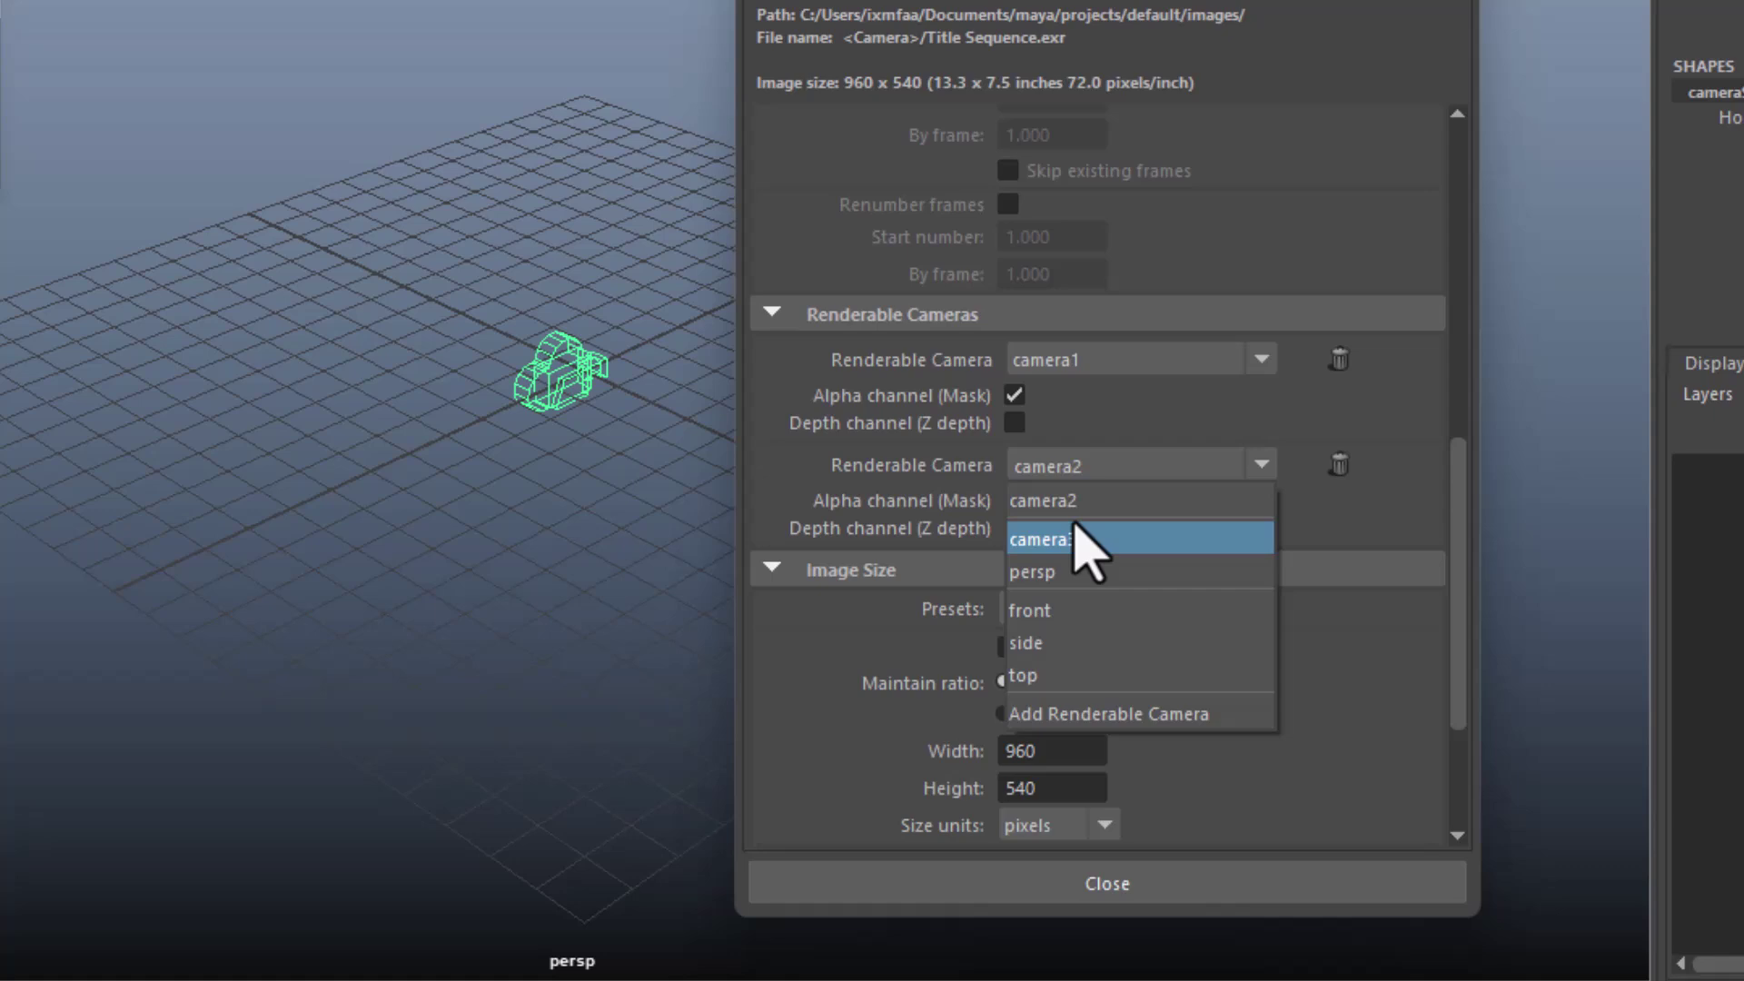
key(Escape)
click(1262, 465)
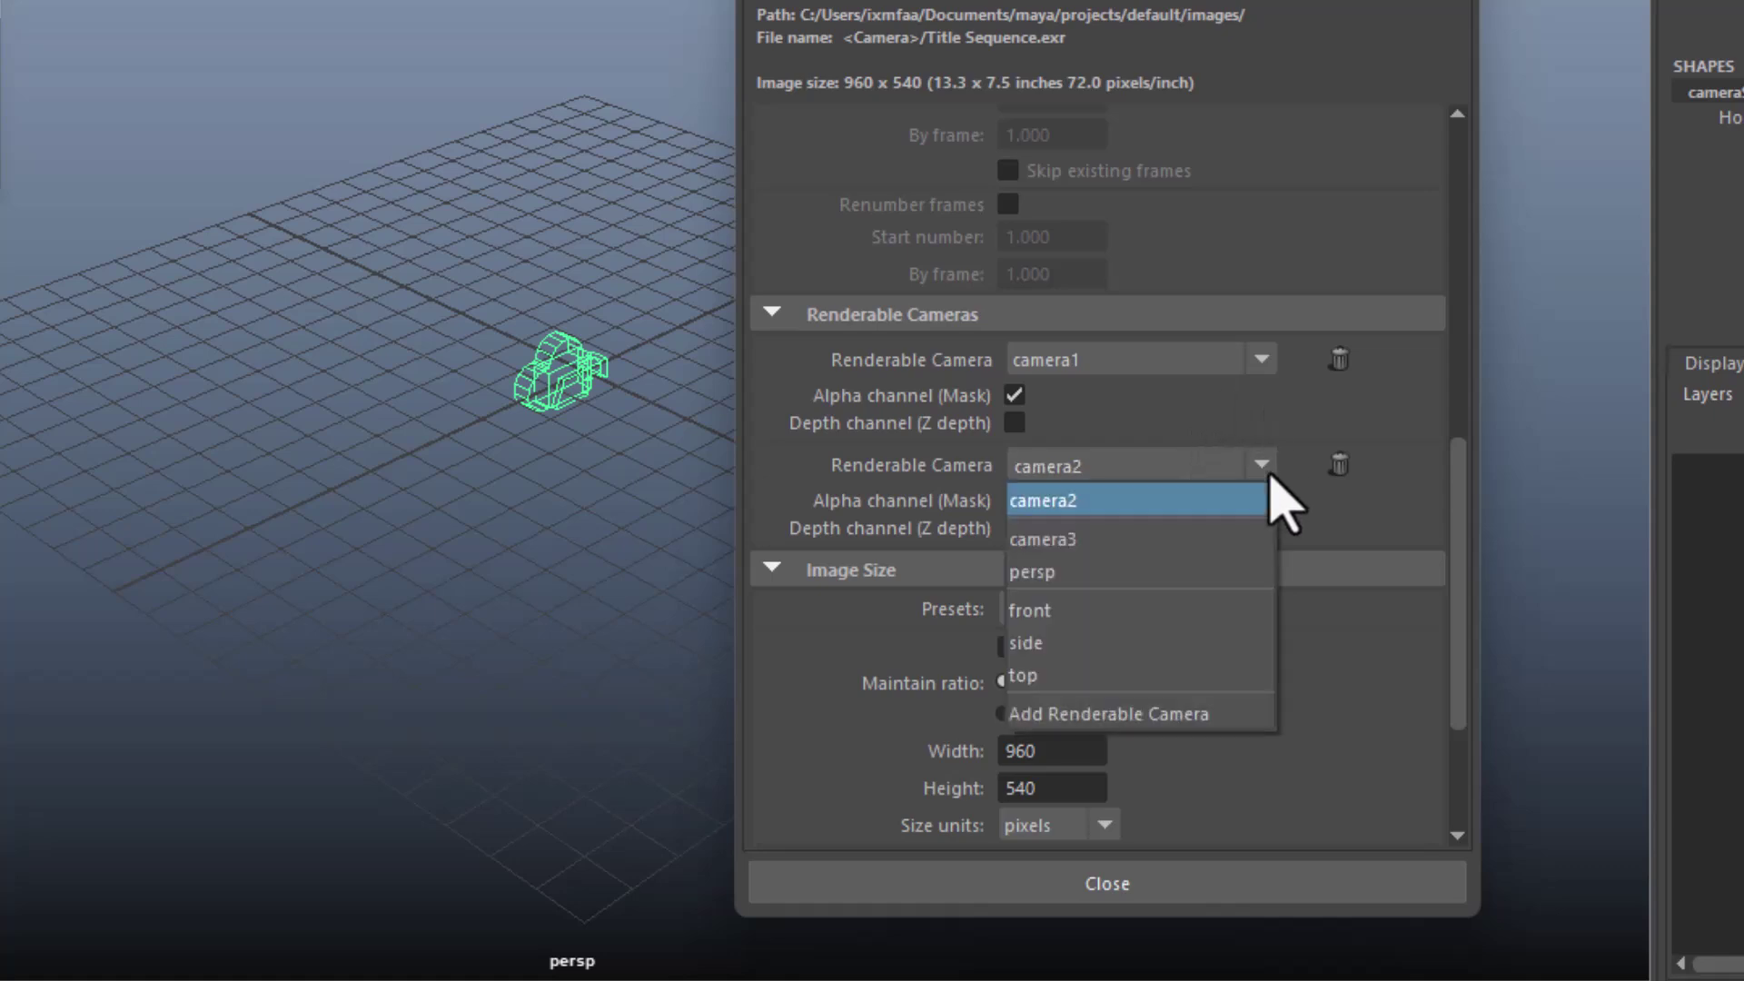
click(1117, 713)
click(1155, 569)
click(1156, 570)
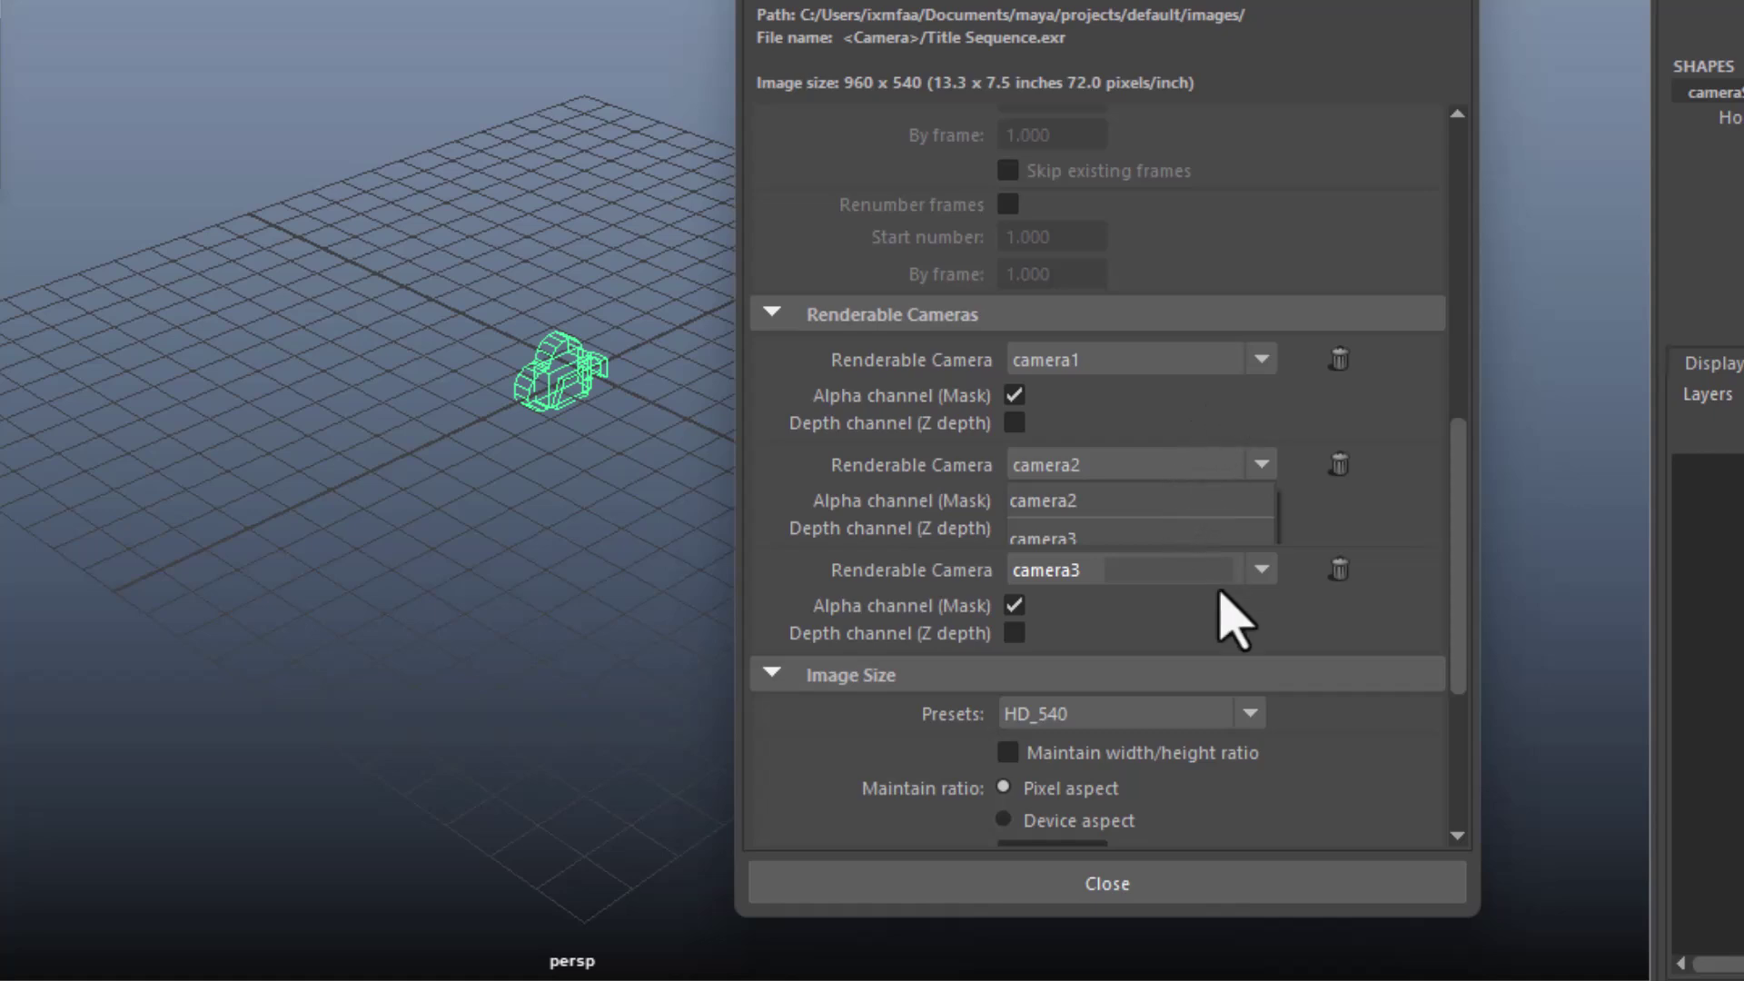
Step: Choose the HD_720 image size preset for 1280 x 720 output
scroll(1226, 618, down, 4)
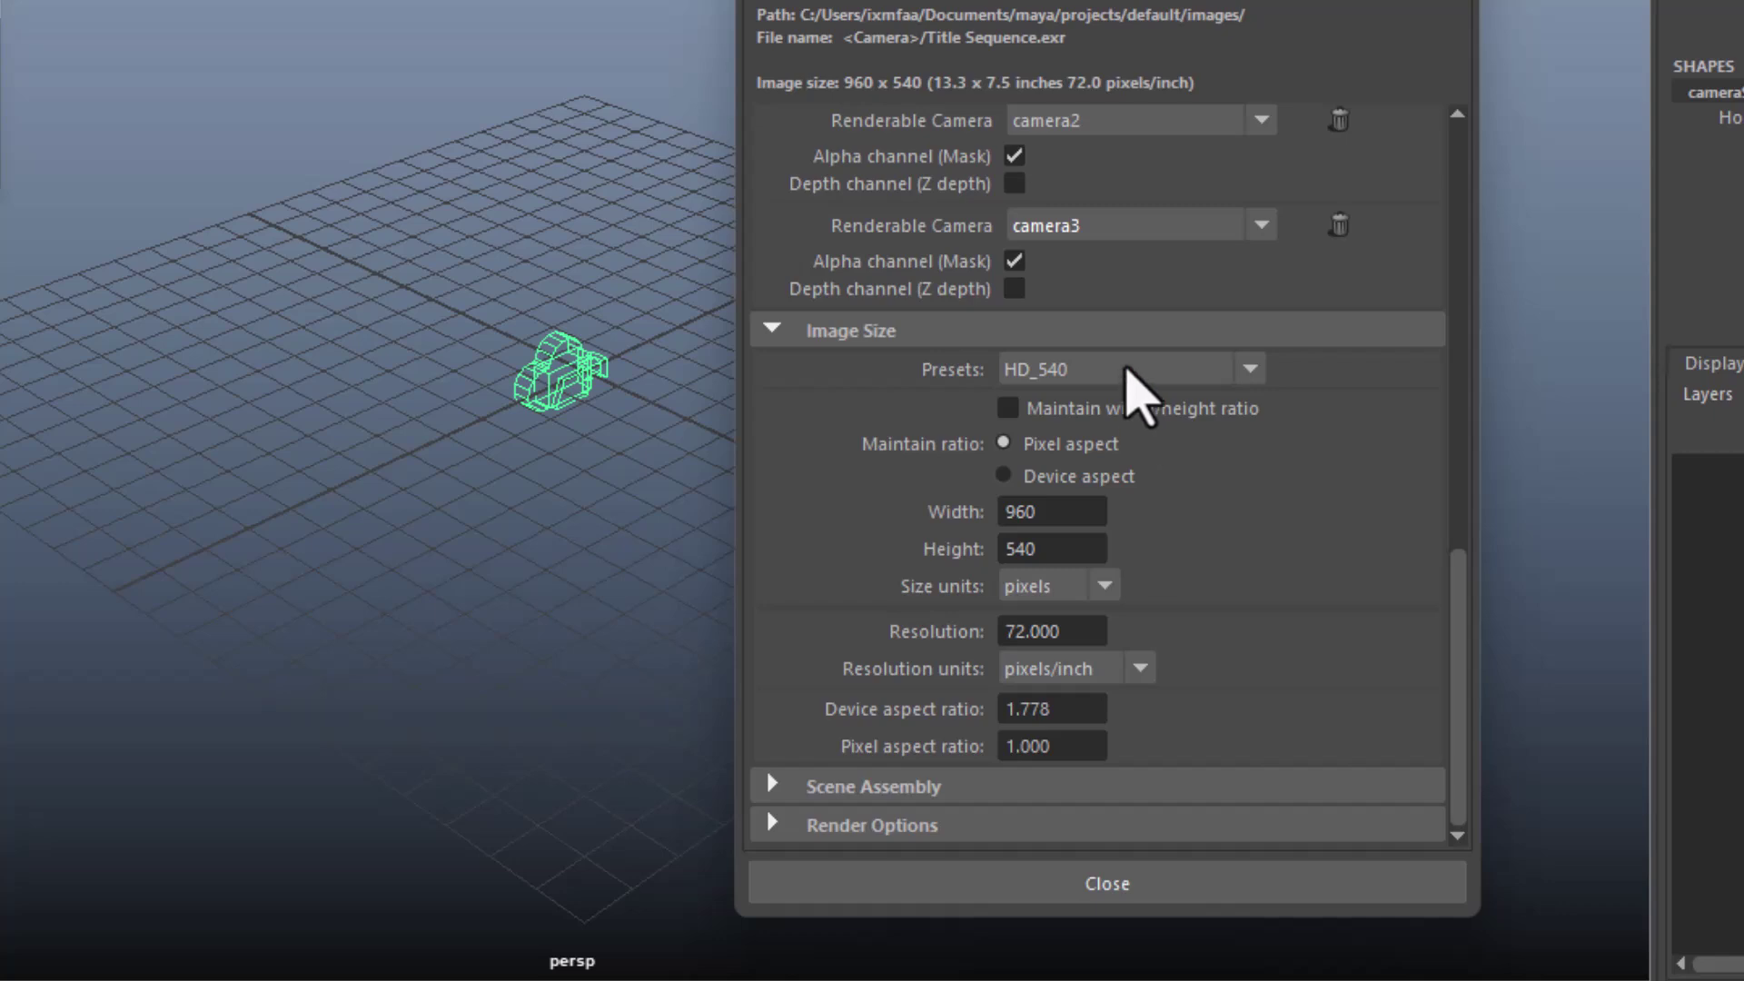
click(1171, 370)
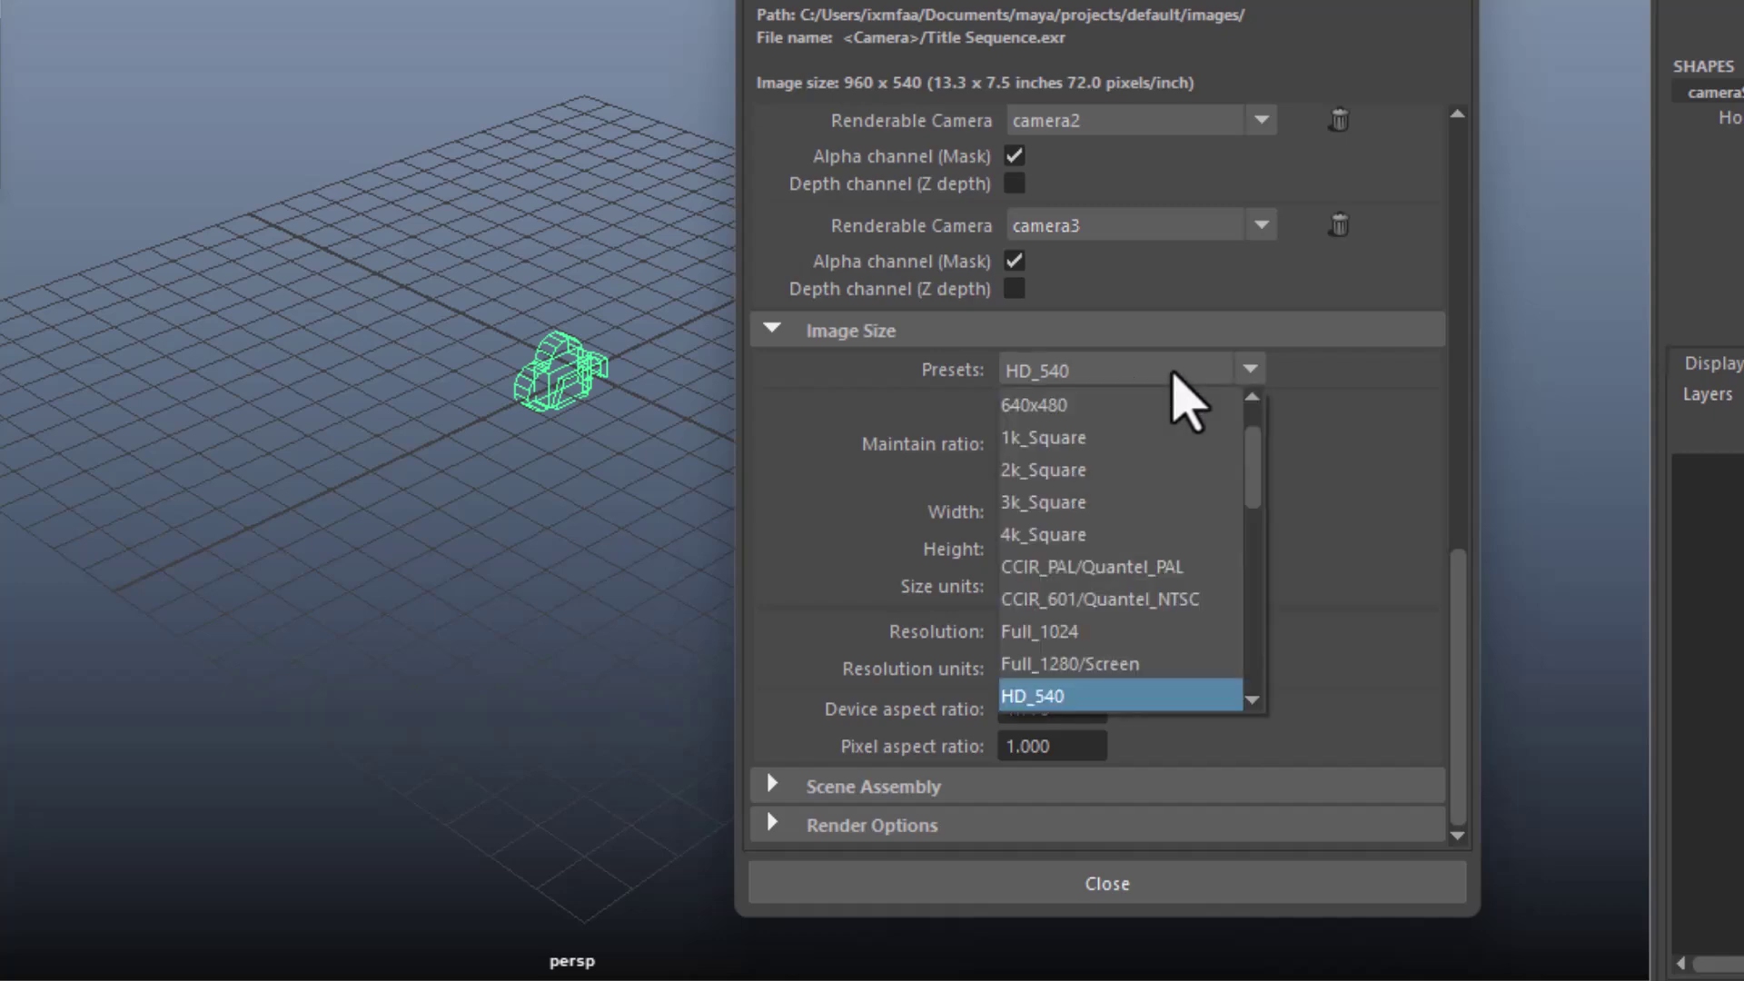
scroll(1258, 531, down, 2)
drag(1258, 527, 1253, 553)
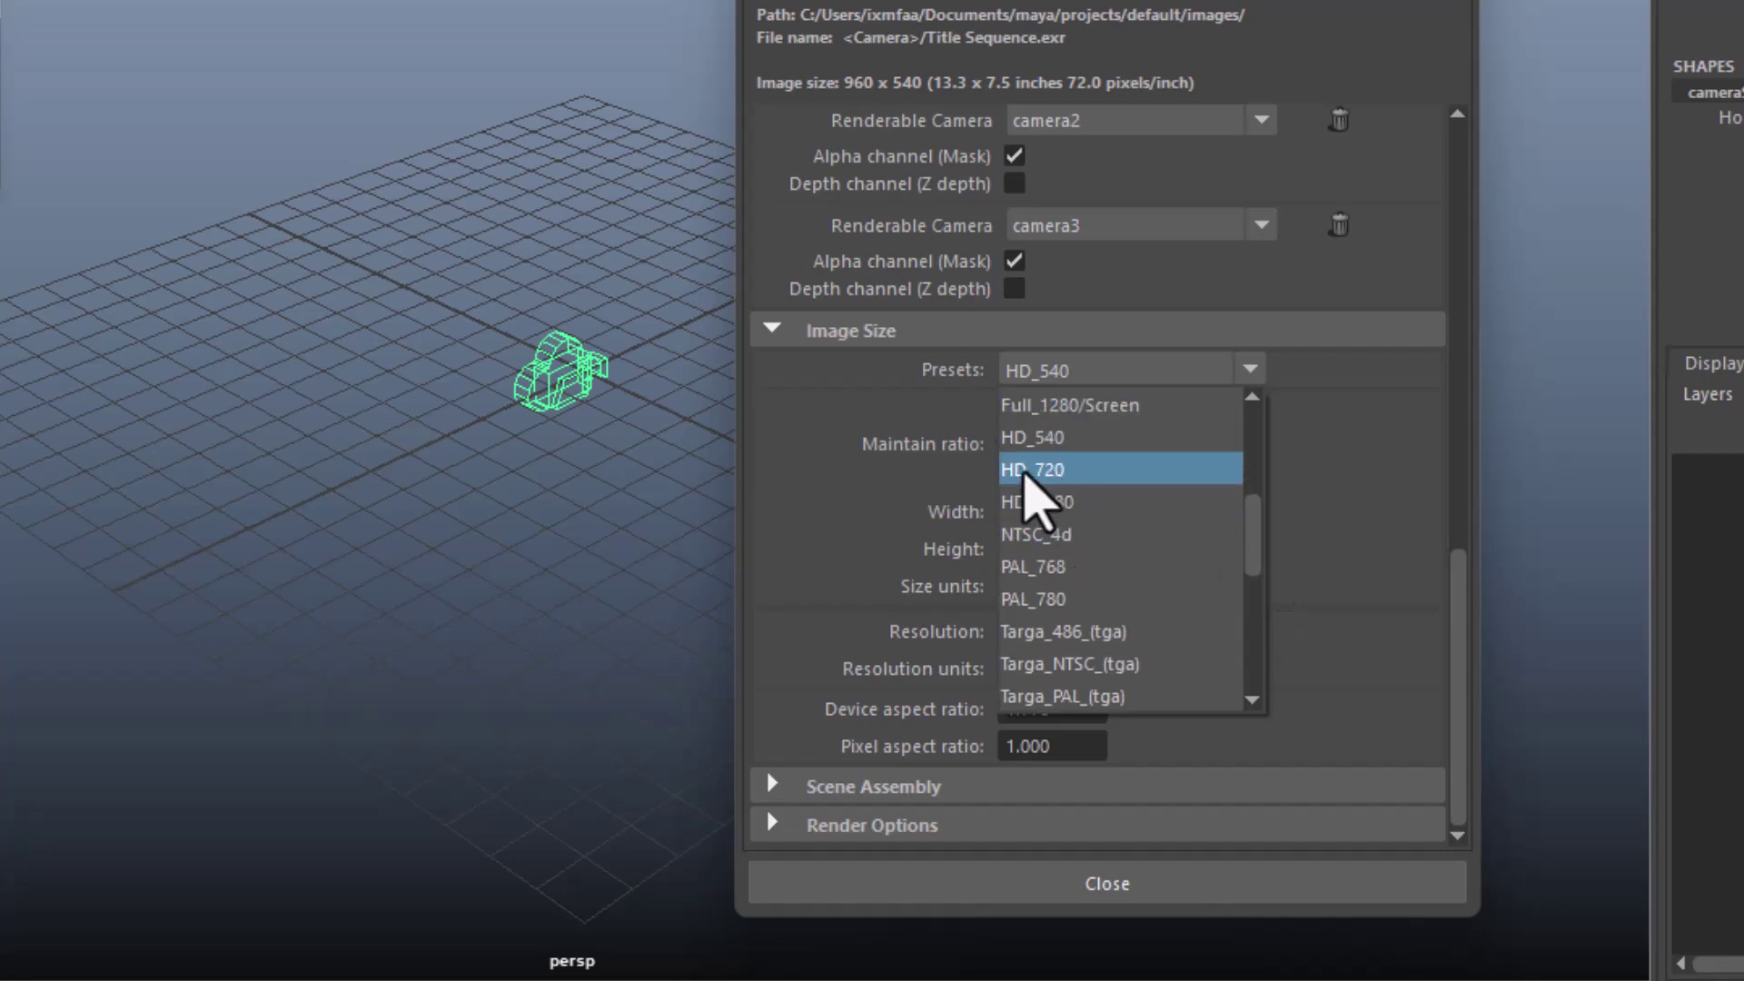
click(1009, 474)
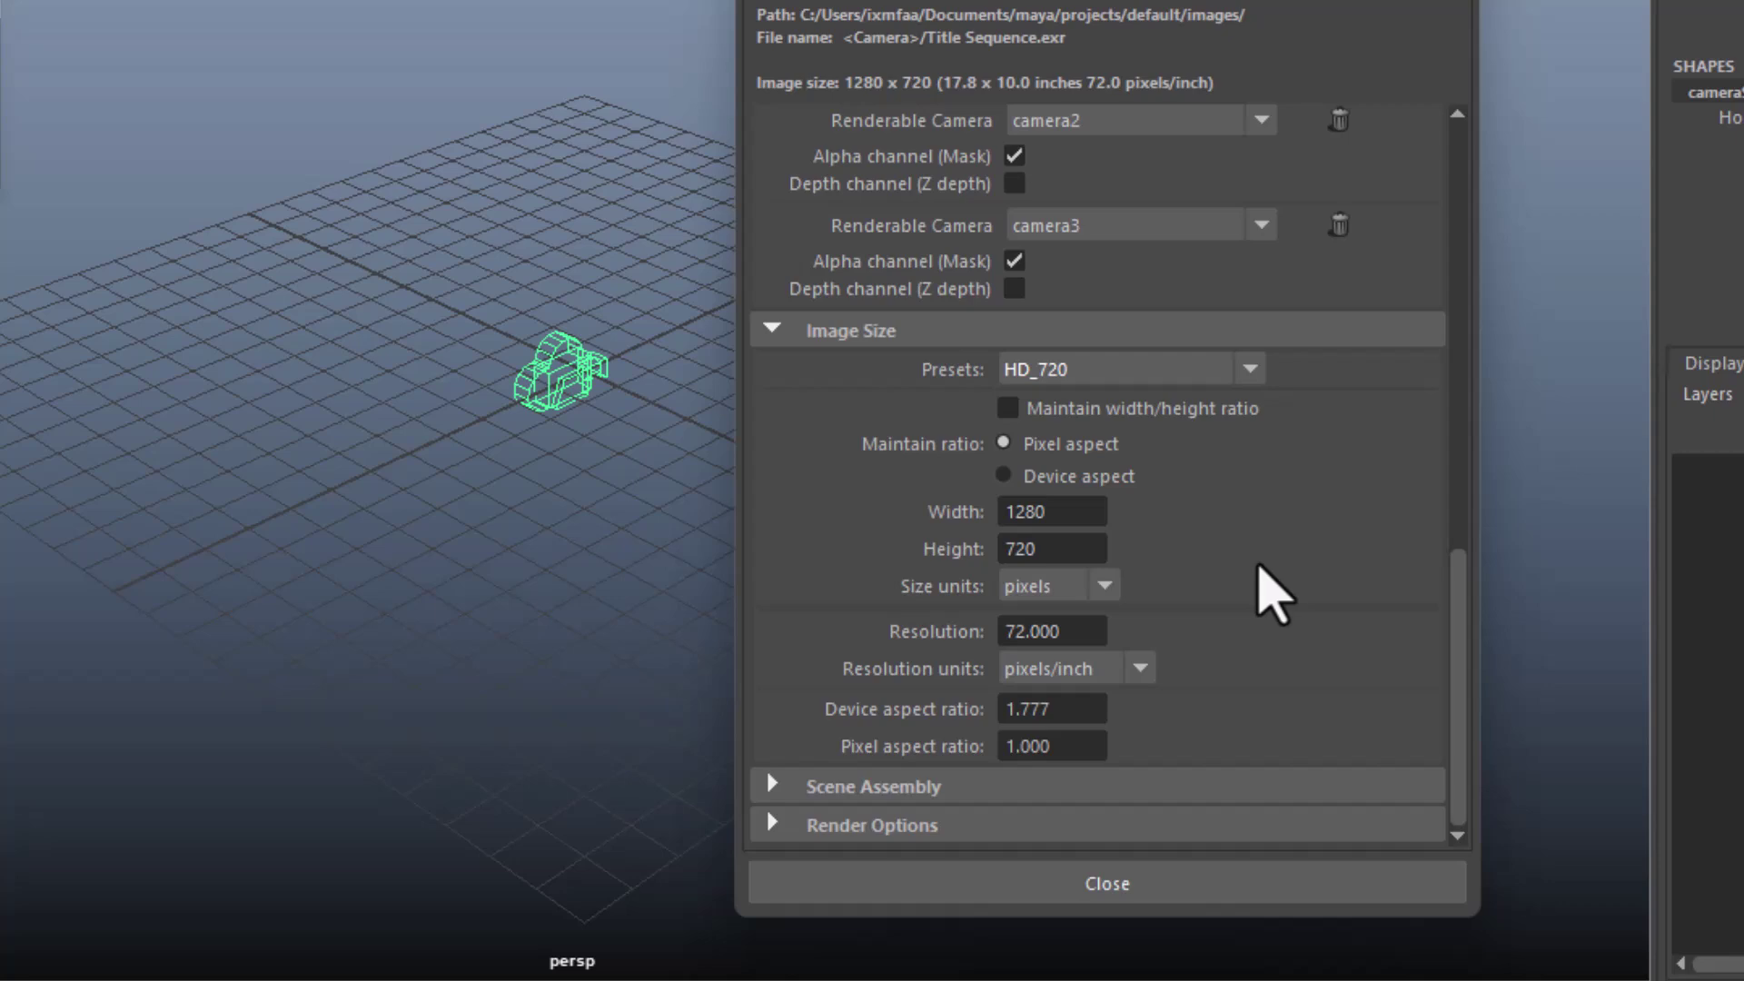
scroll(1272, 595, up, 10)
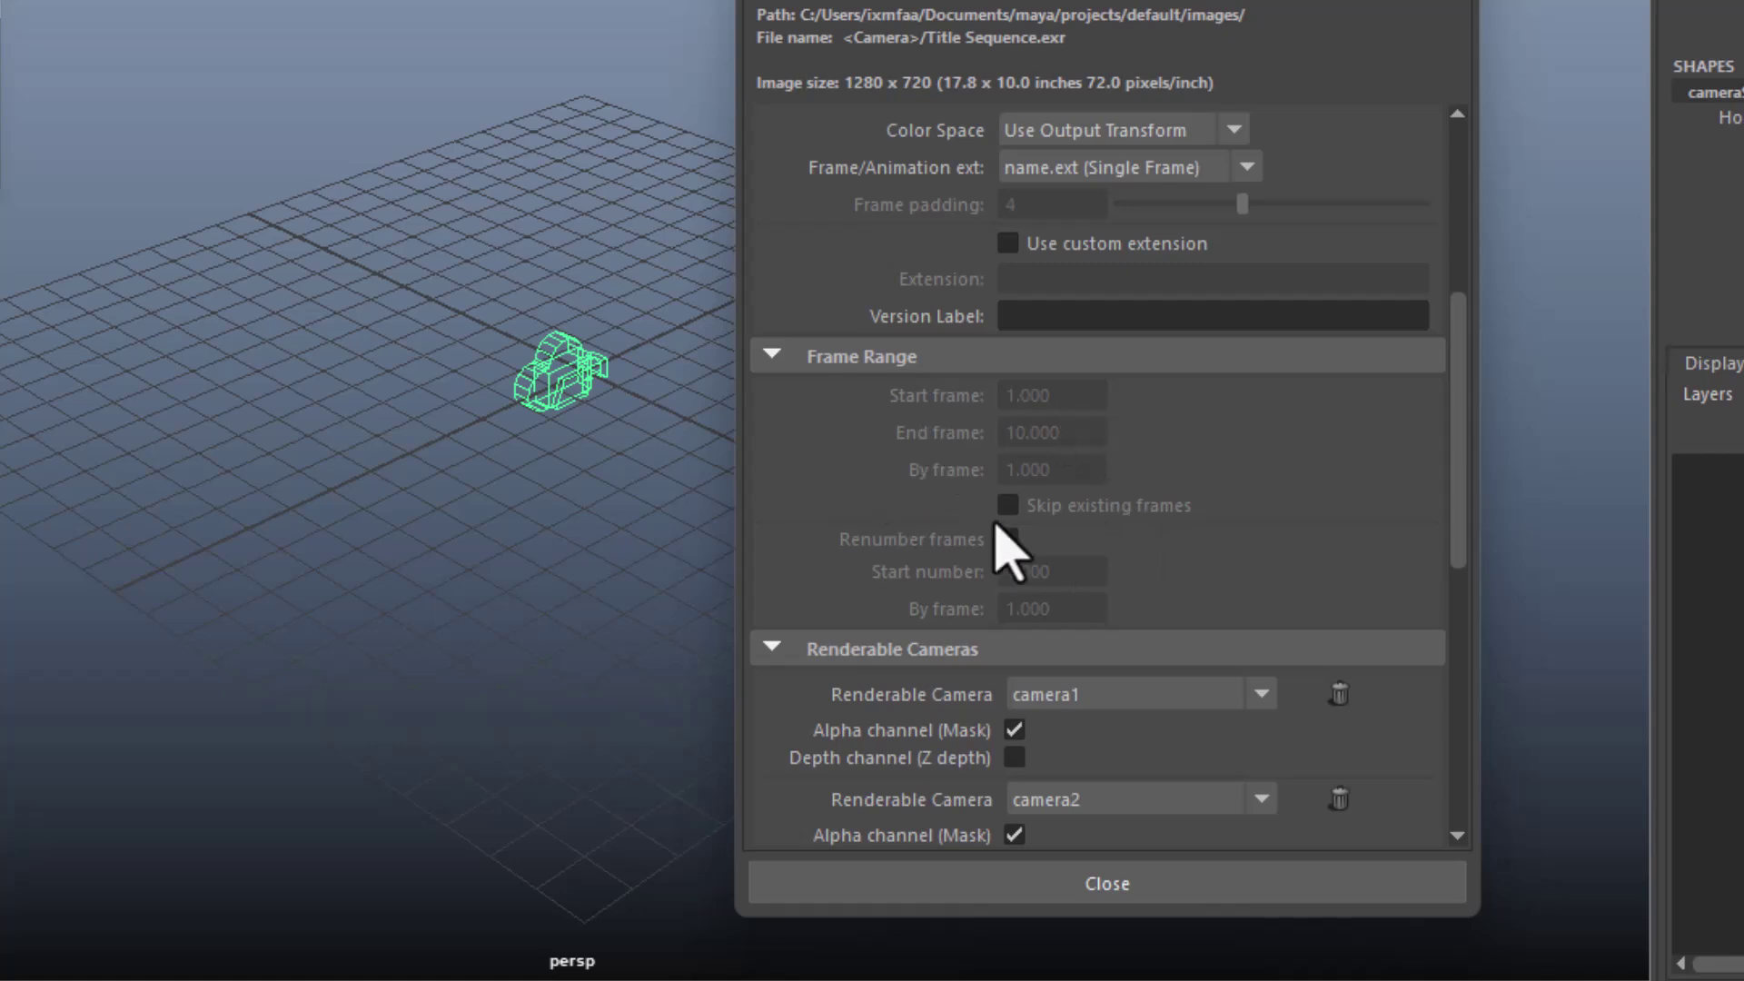
scroll(1044, 336, up, 3)
scroll(1187, 576, down, 12)
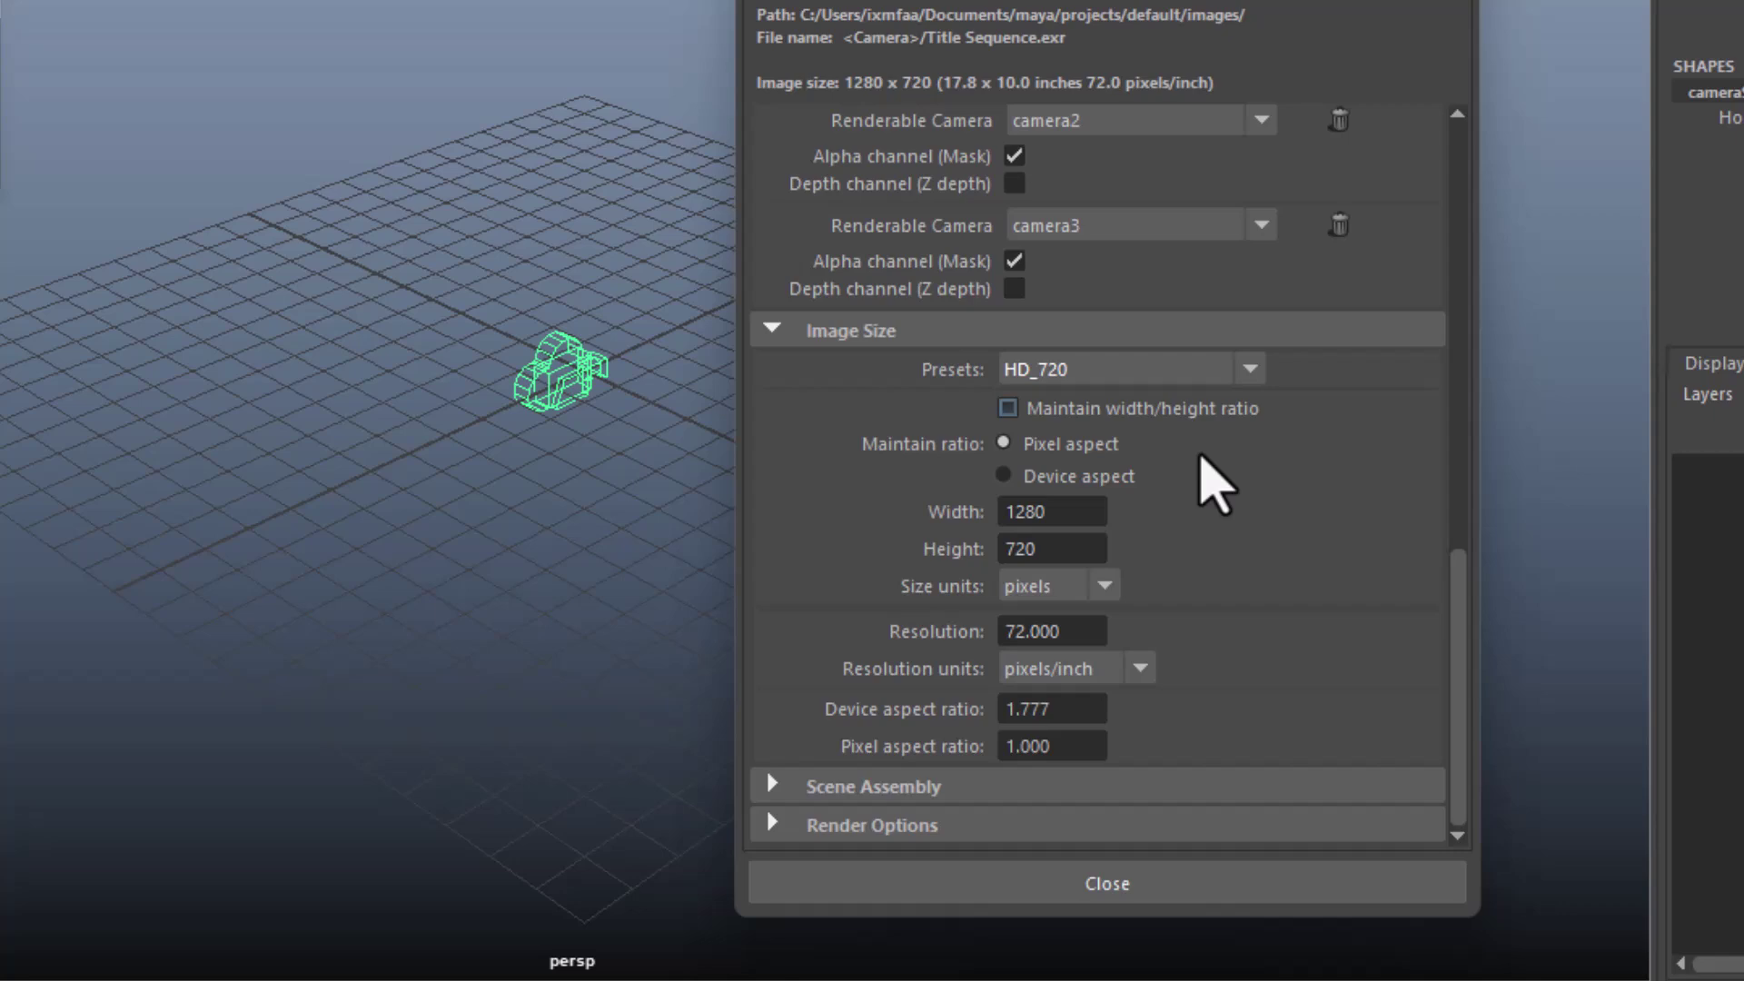
scroll(1198, 475, up, 8)
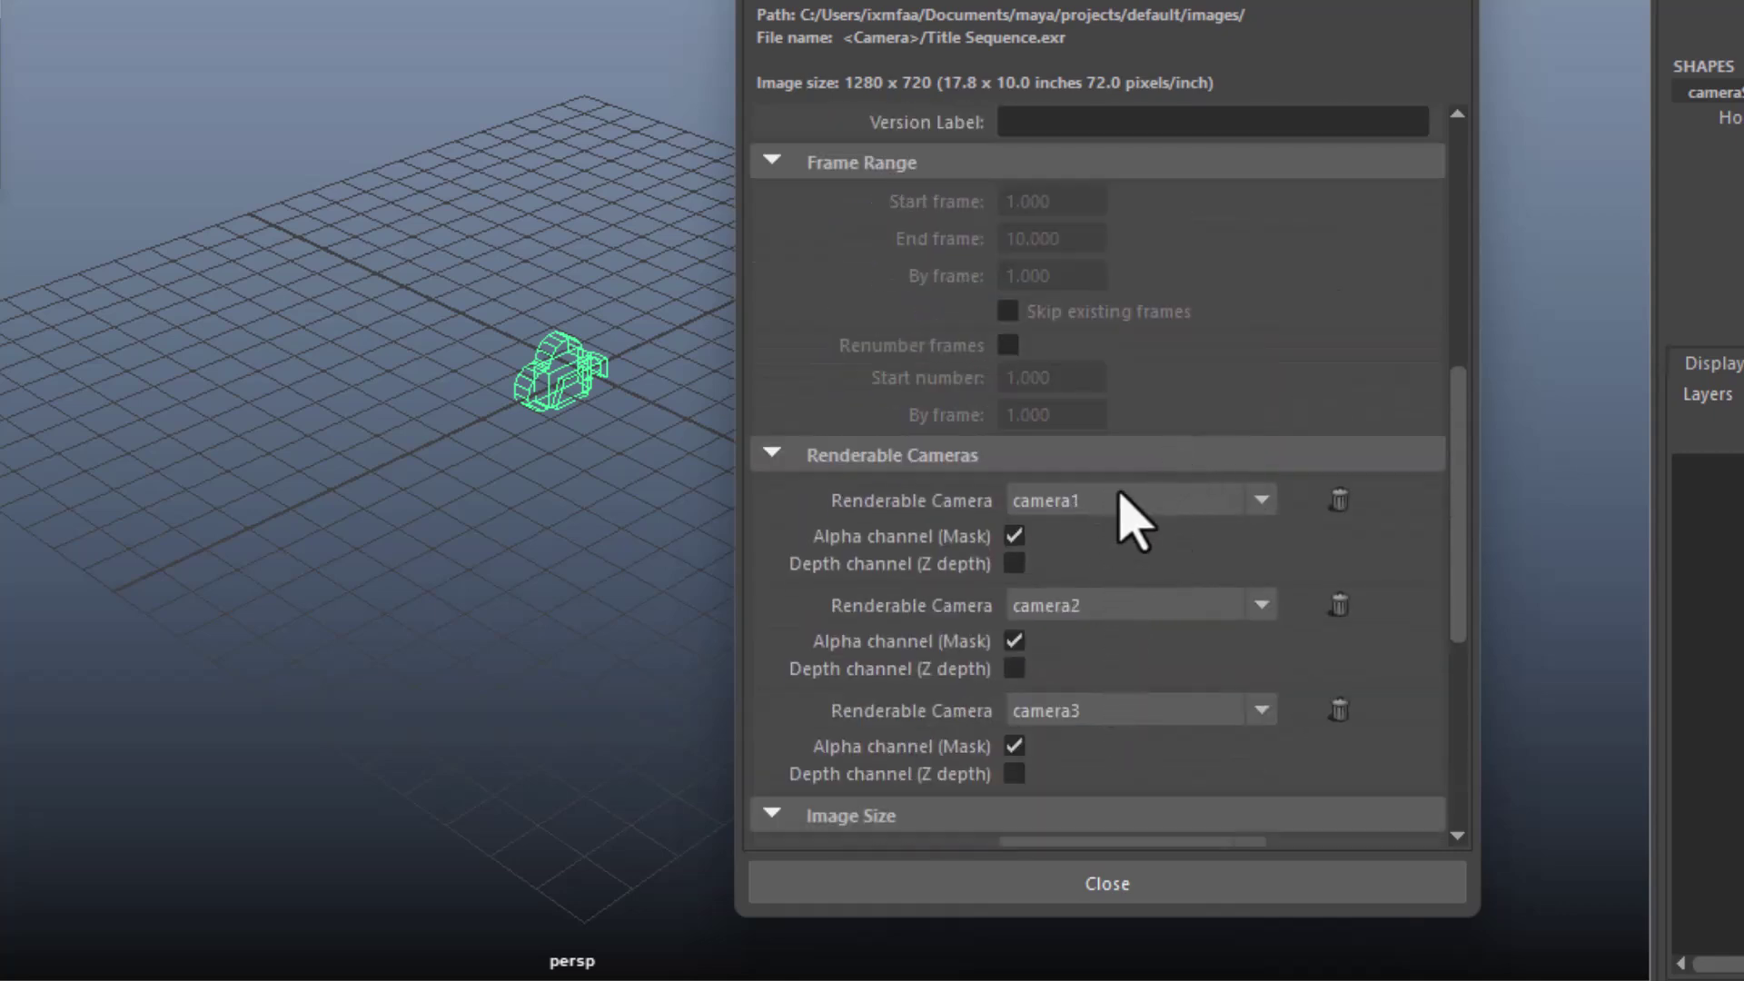
scroll(1163, 454, up, 5)
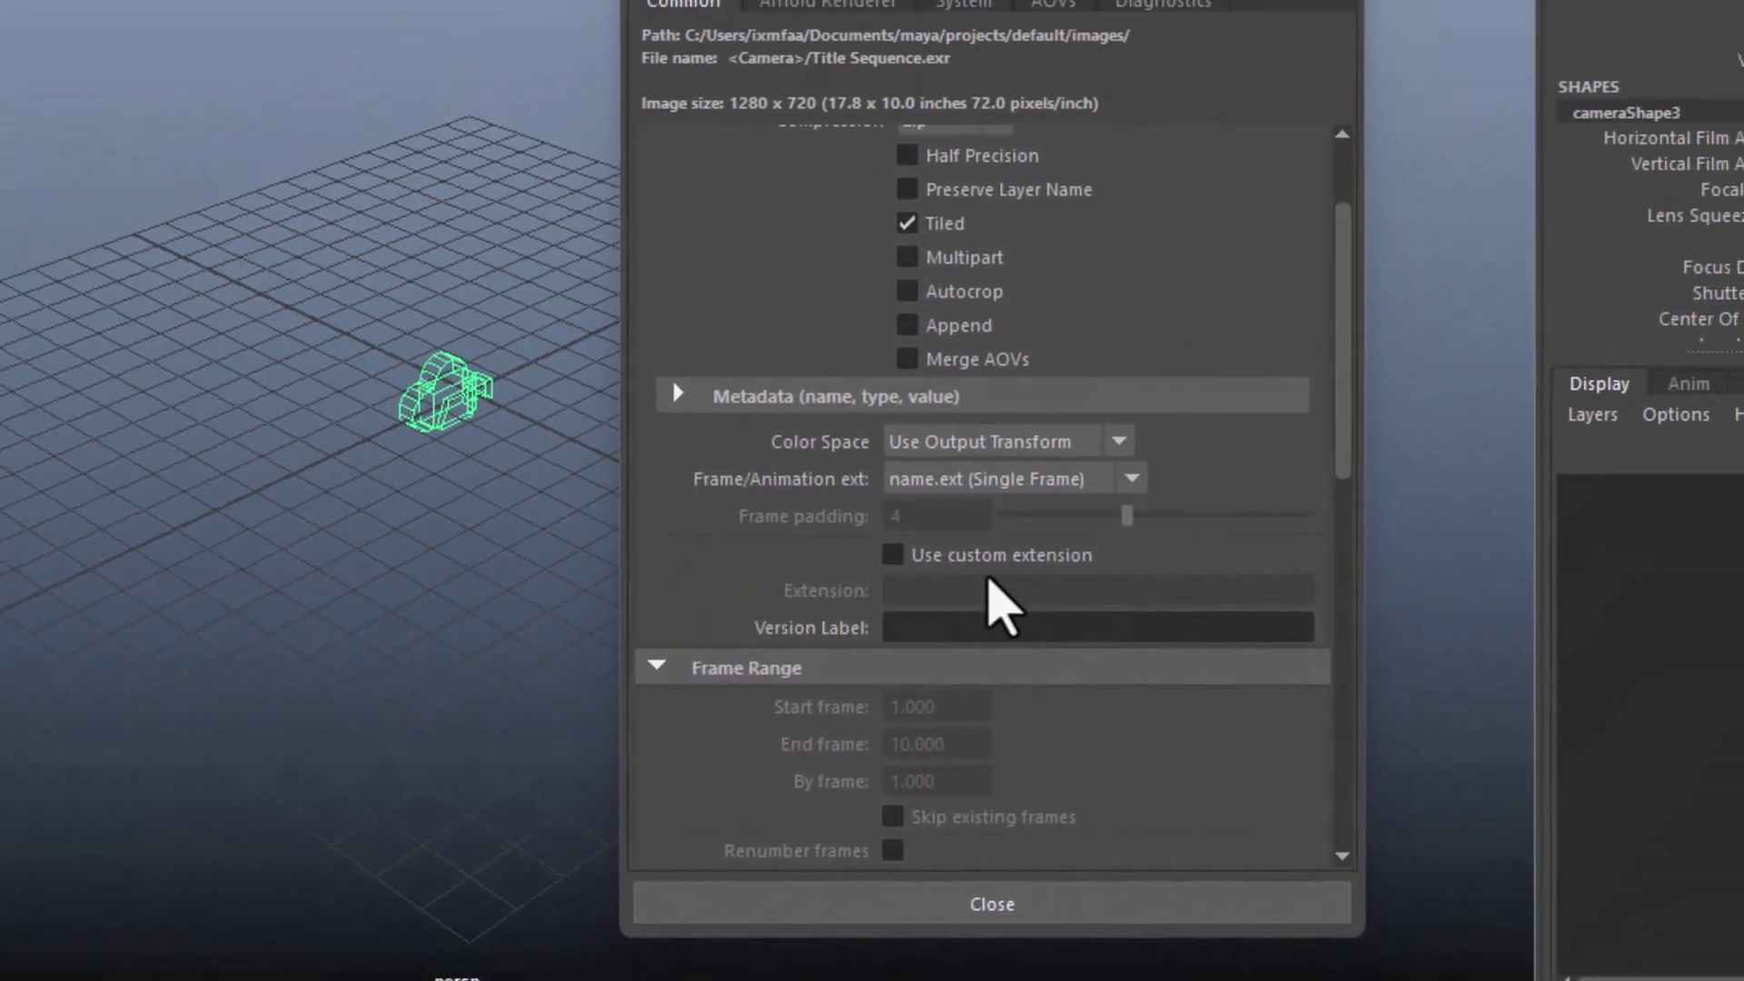
scroll(1123, 460, up, 3)
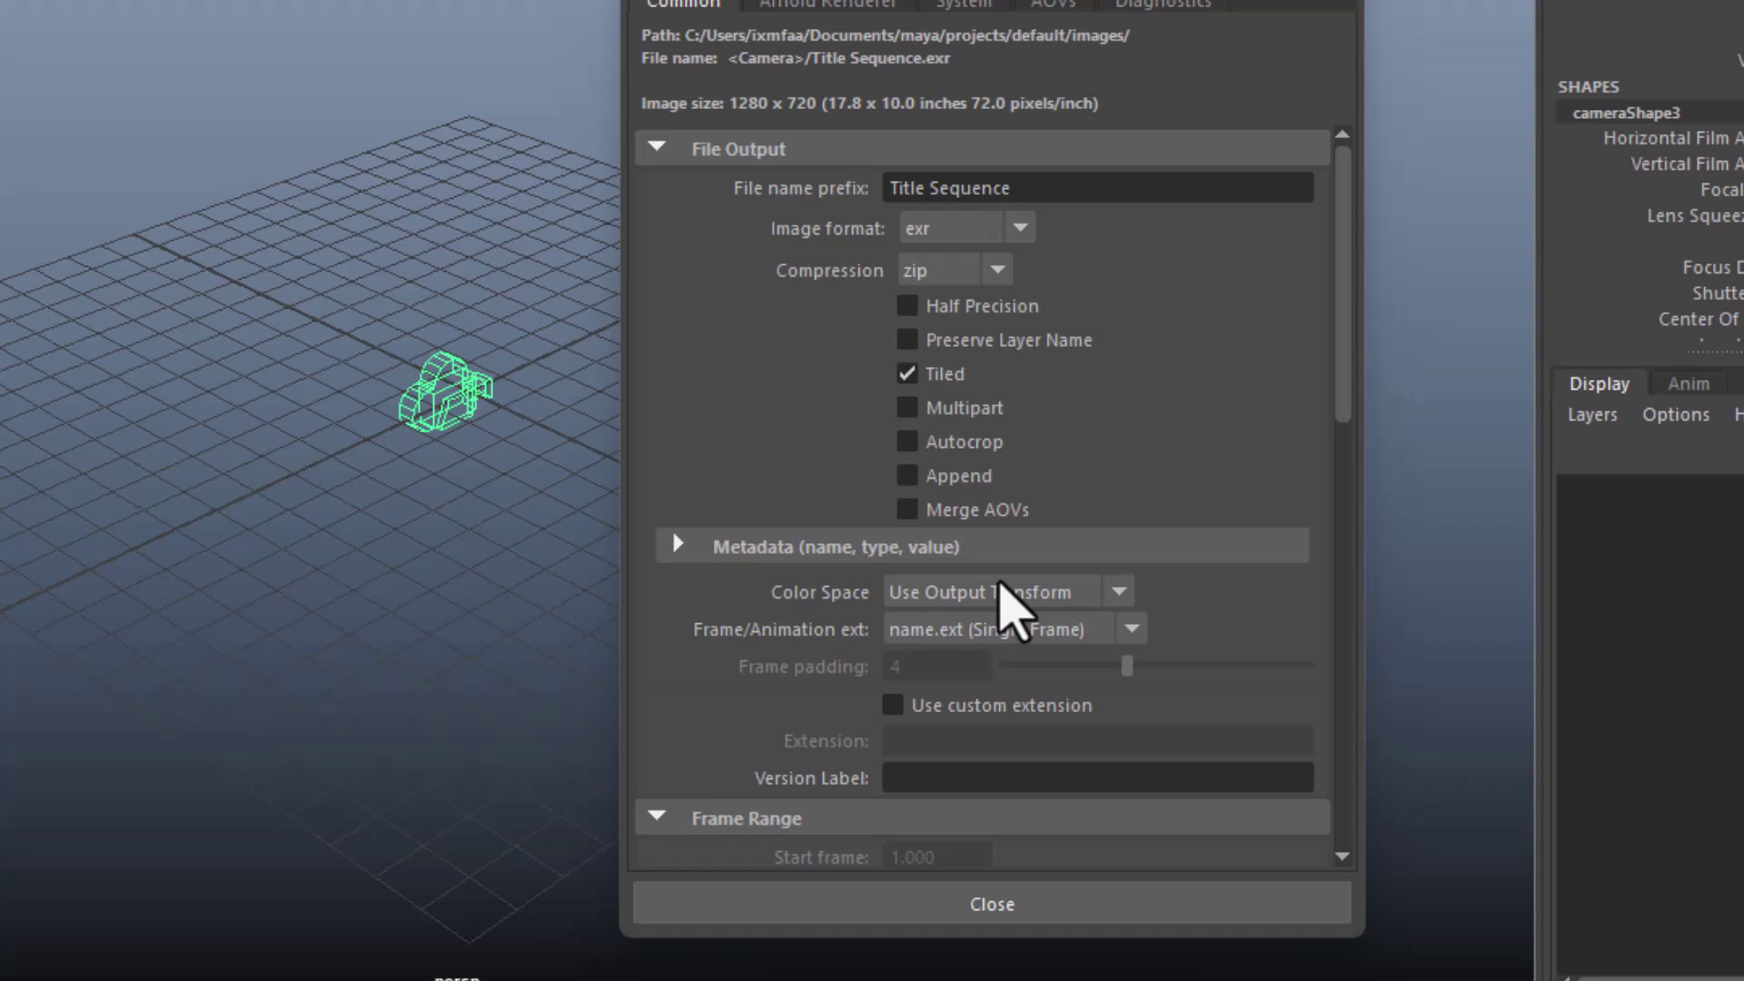
scroll(1226, 654, down, 1)
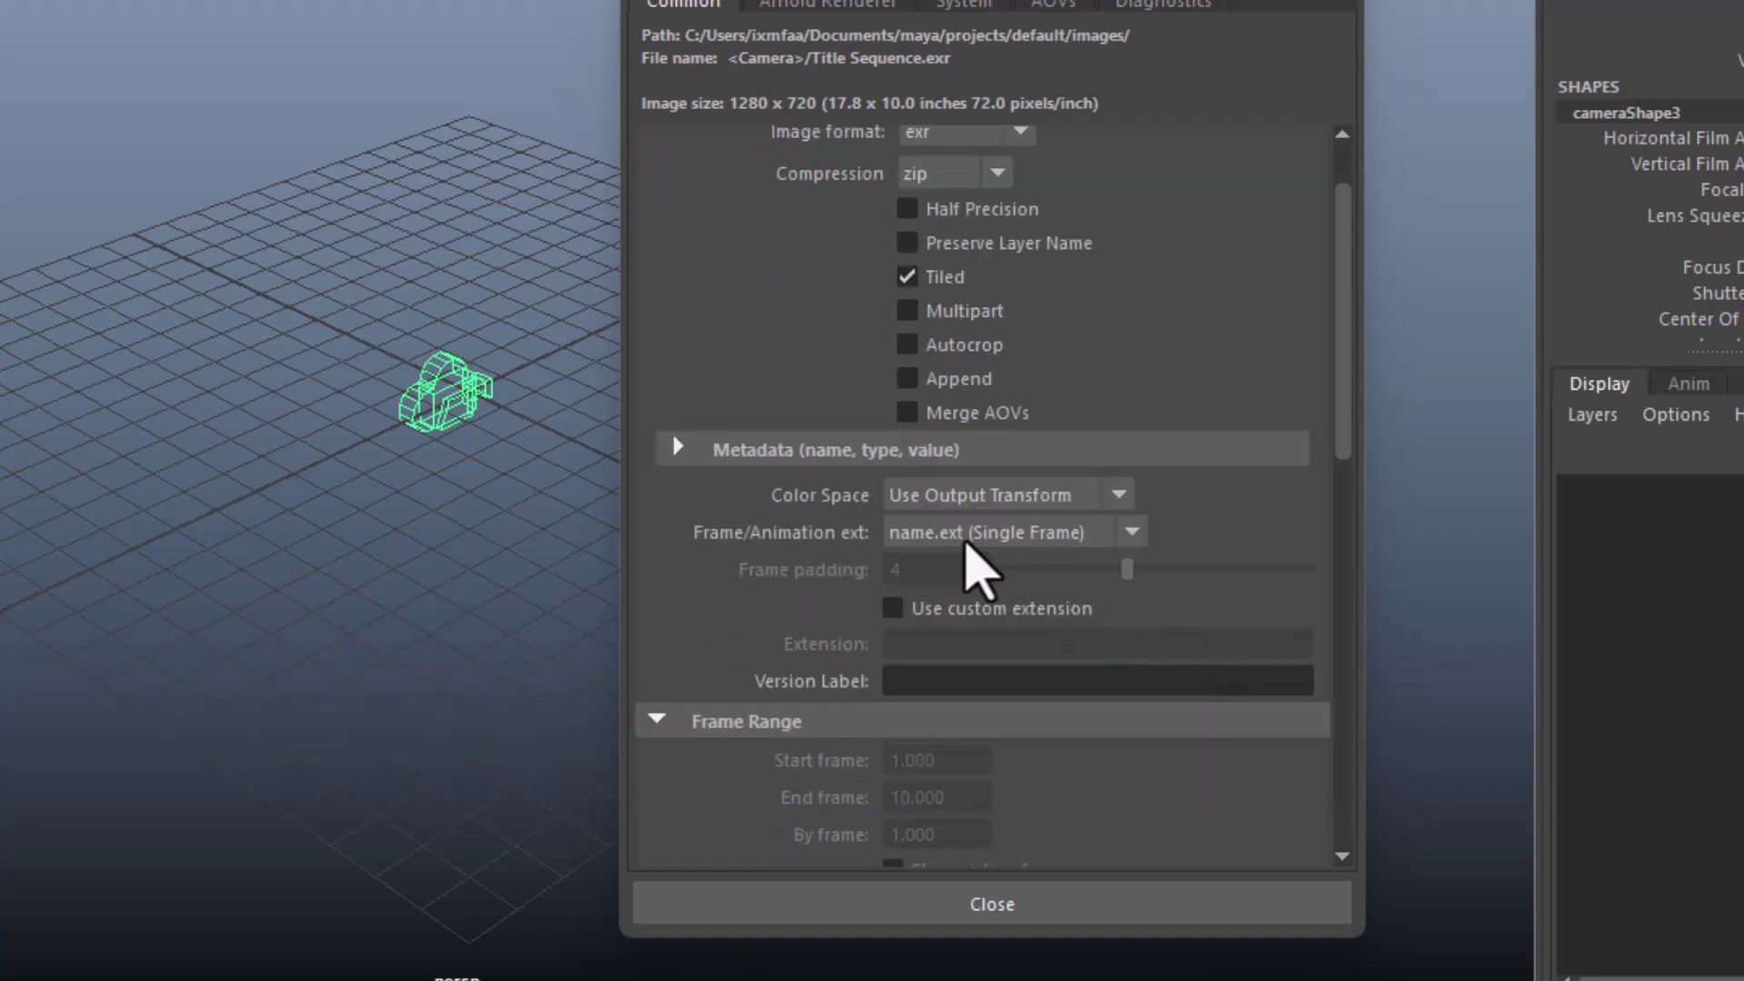
Step: Set the Frame/Animation ext naming to name_#.ext with 4-digit frame padding
click(909, 535)
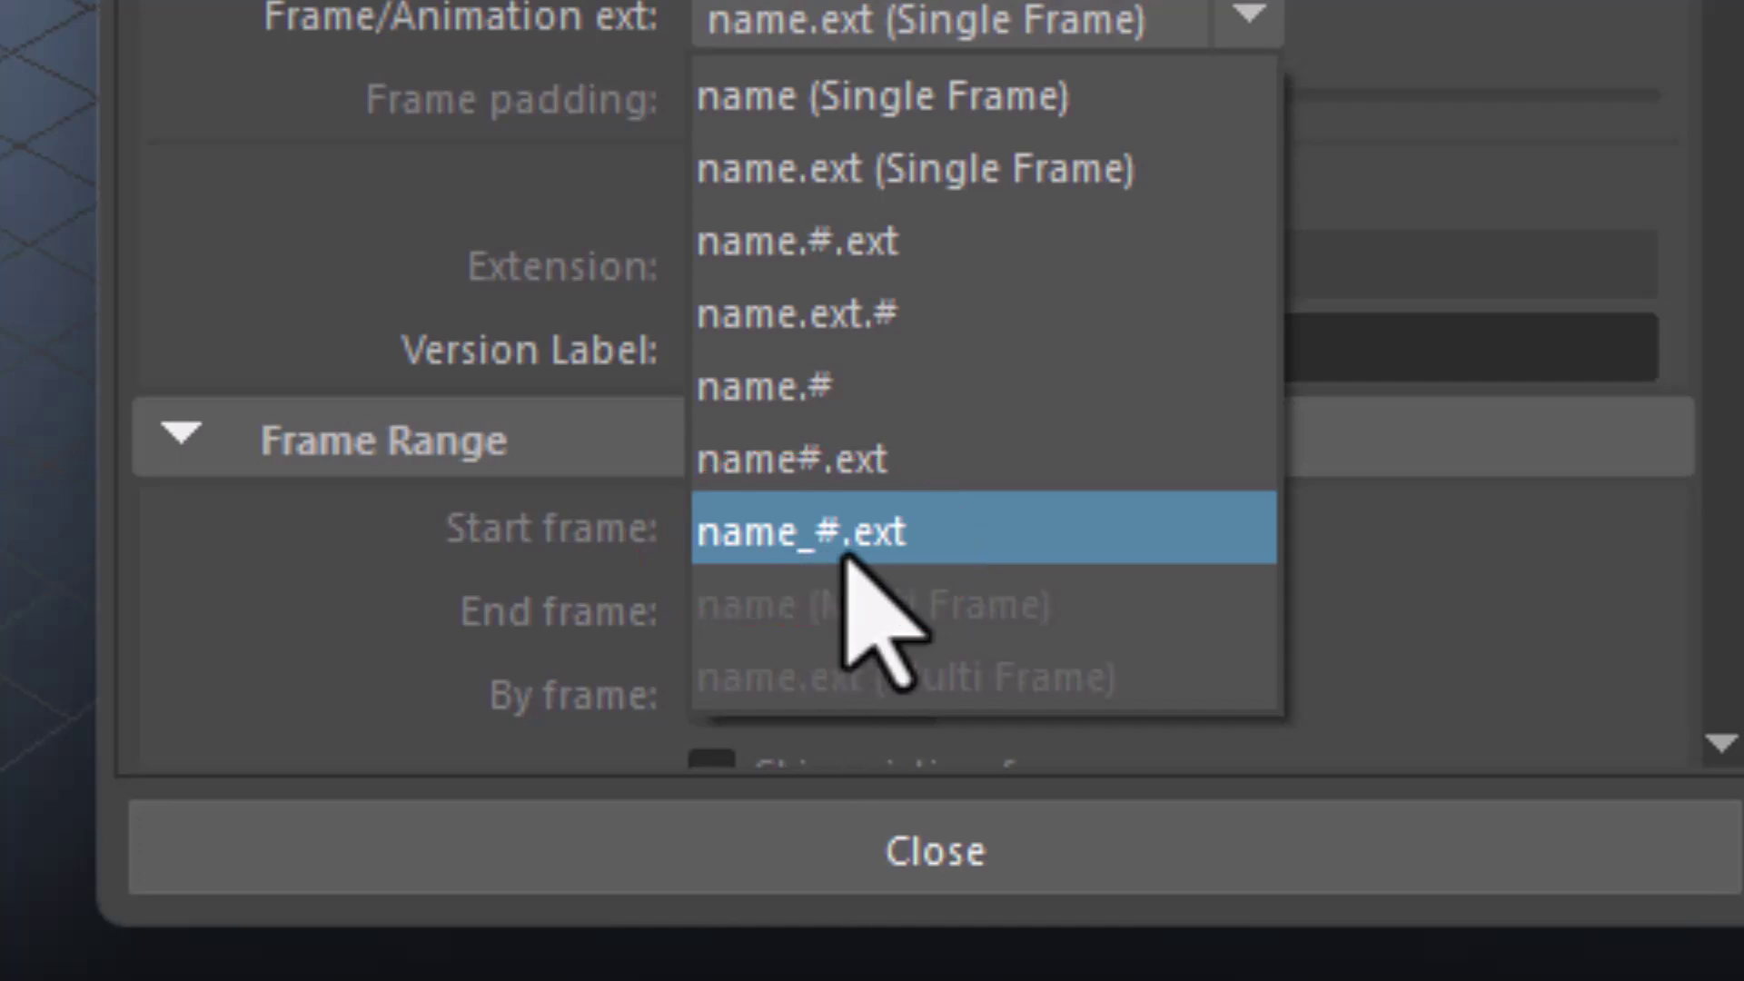
click(822, 540)
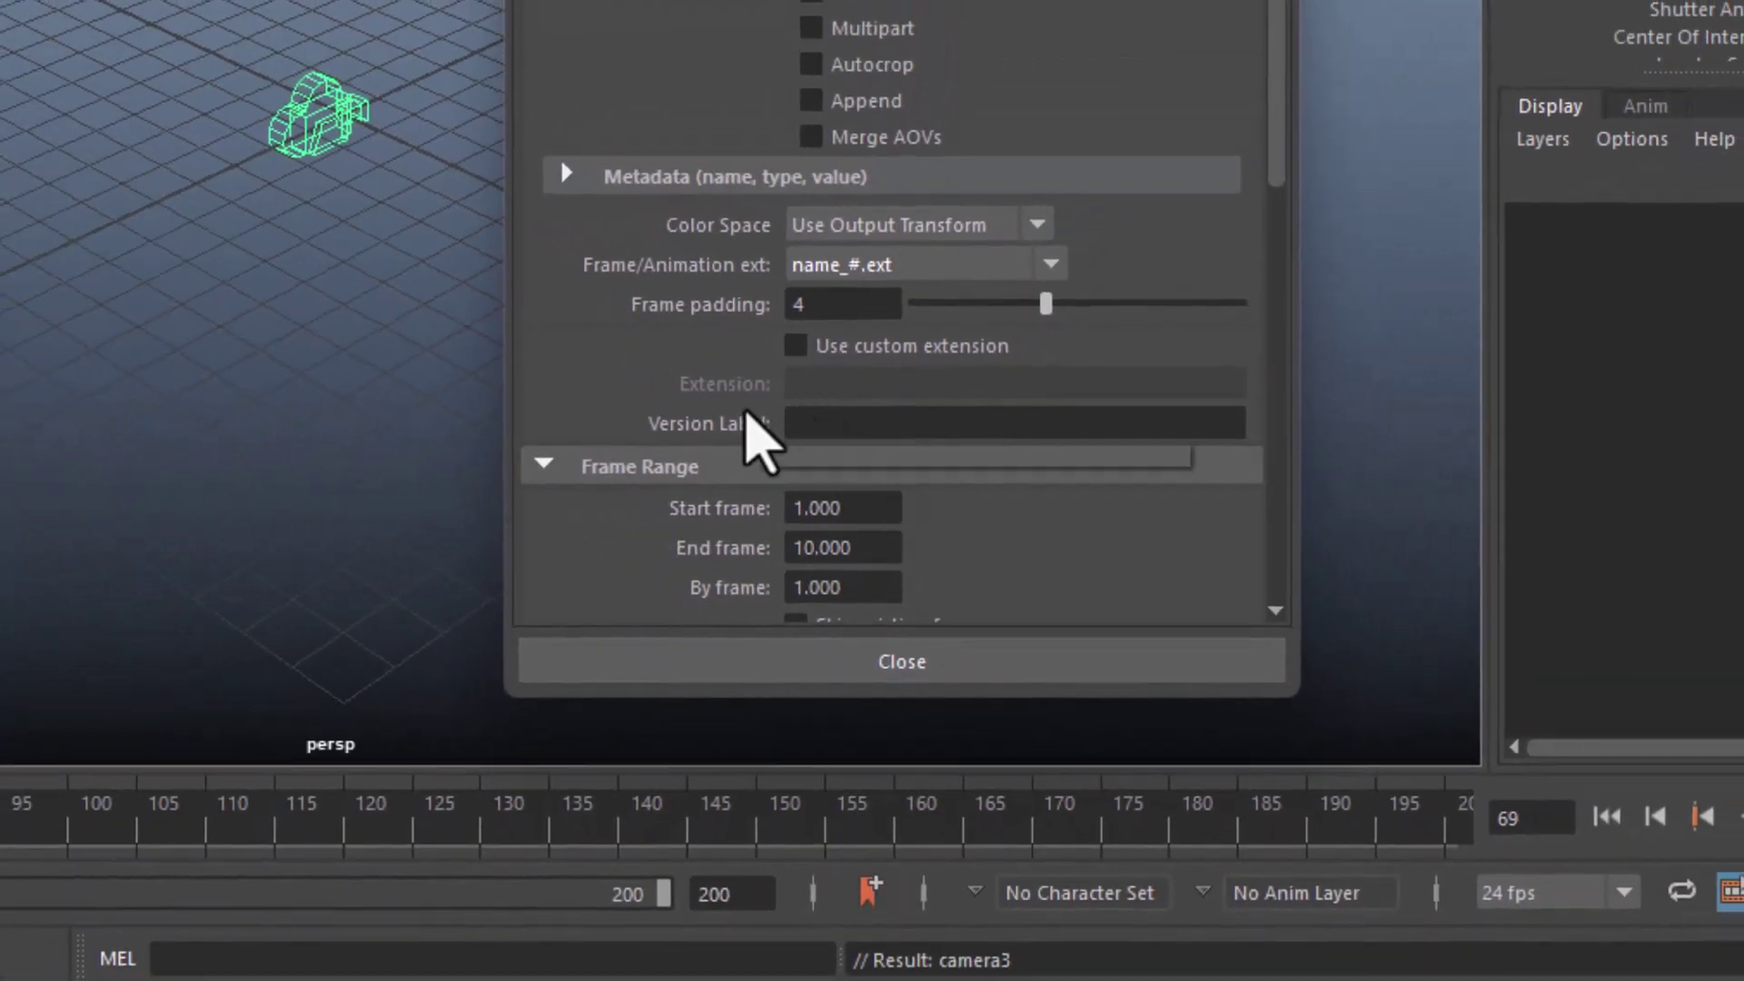
Step: Scroll to Frame Range and select the End frame value 10 to replace it with 50
scroll(636, 391, down, 3)
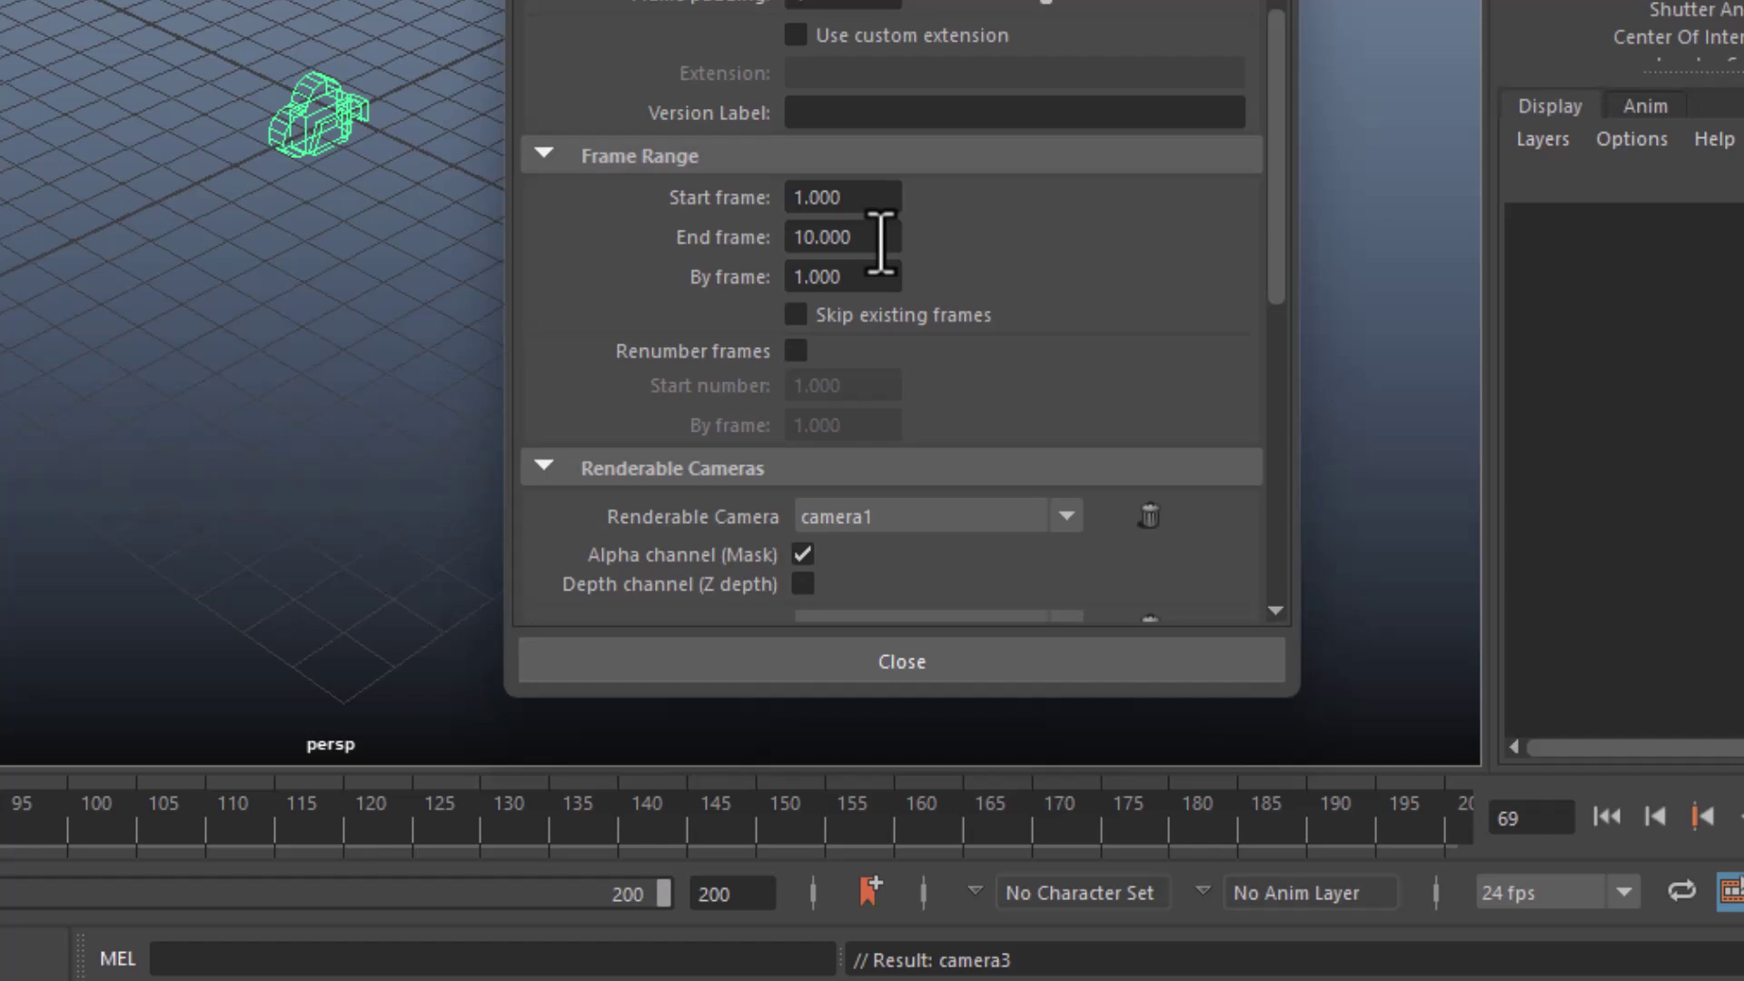
drag(885, 240, 662, 234)
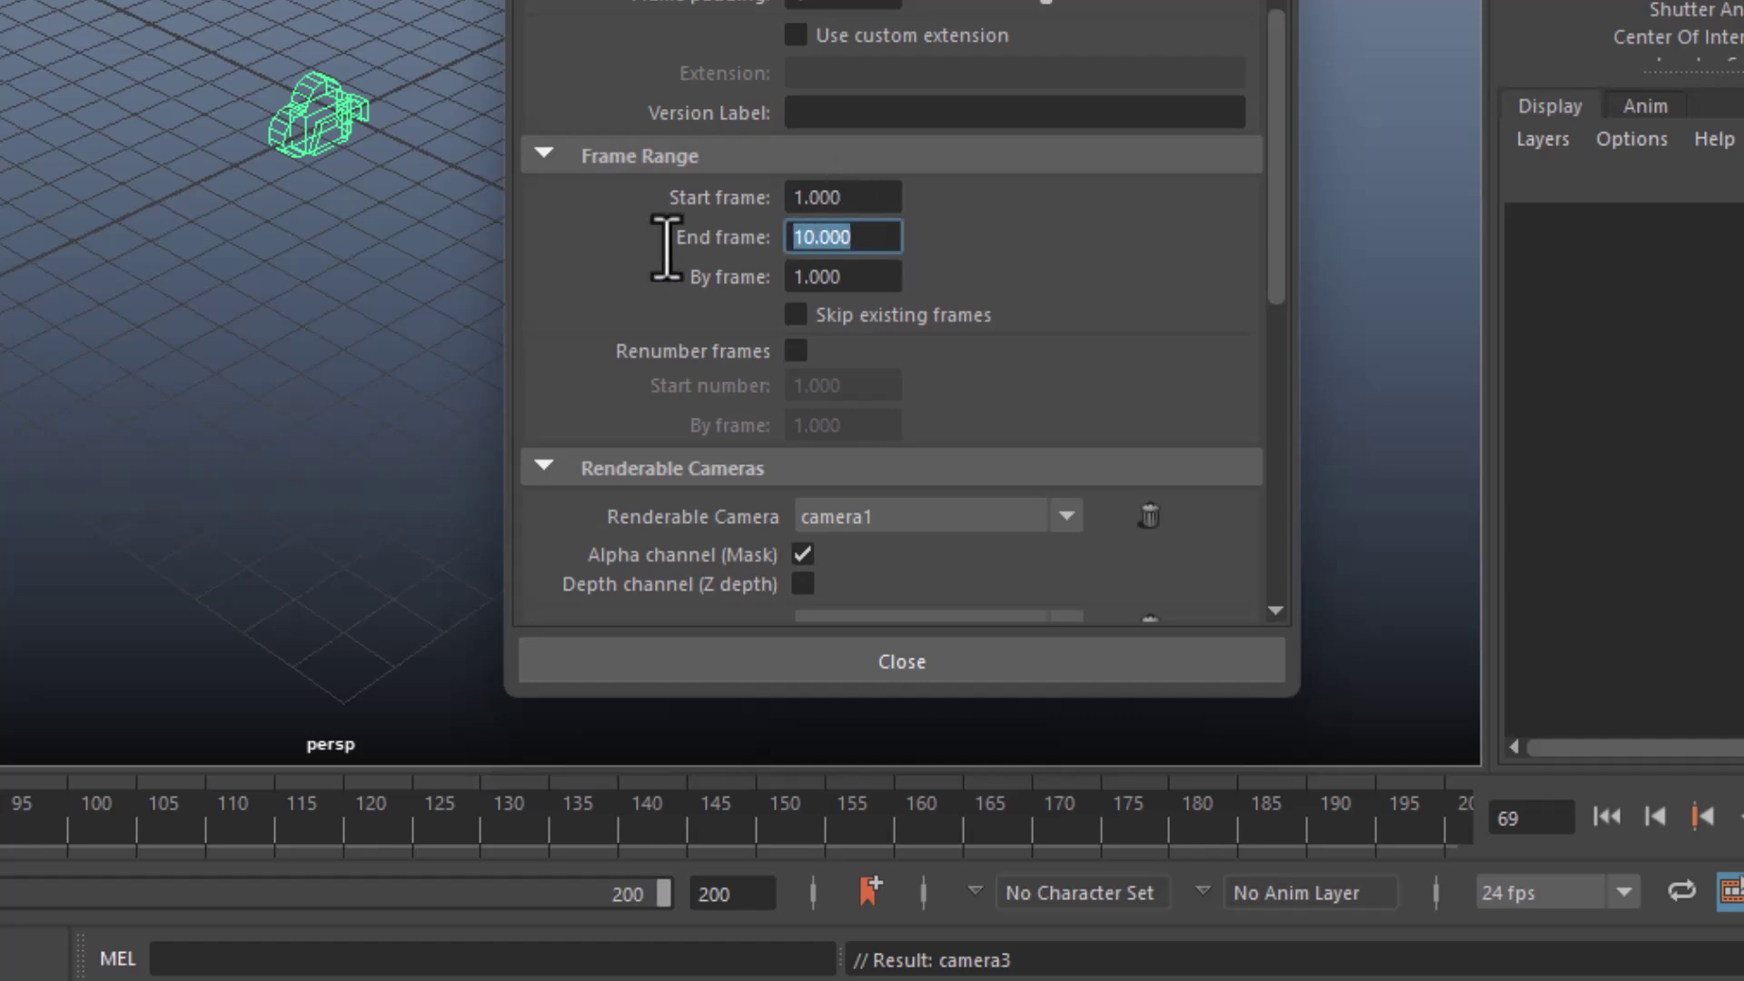